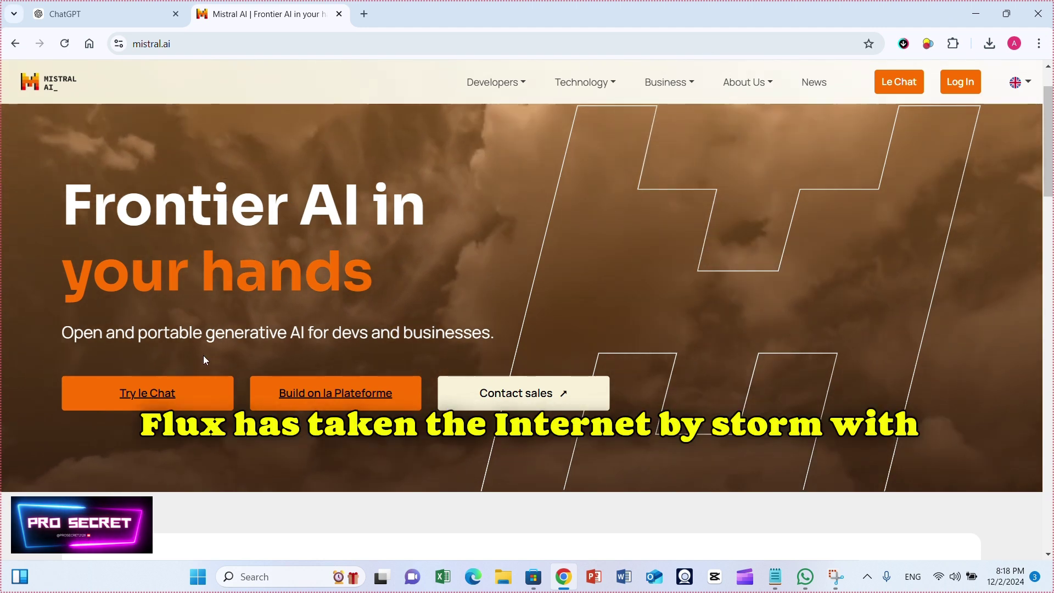
Step: Open Le Chat from the Mistral AI homepage and generate an image from the prompt "a beautiful women looking at the camera"
scroll(195, 360, down, 1)
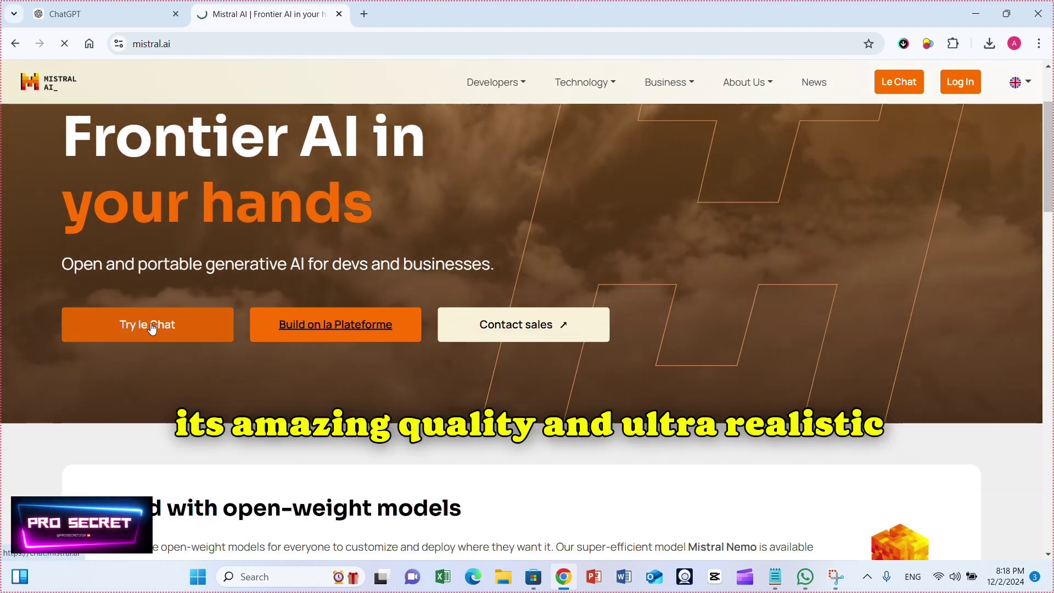
click(152, 329)
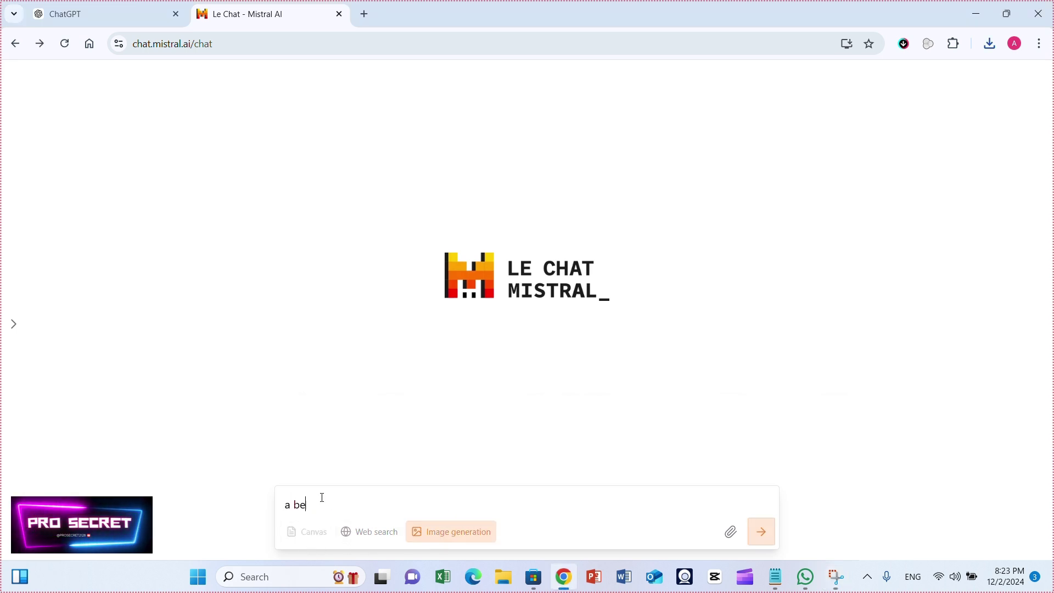
text(autiful women)
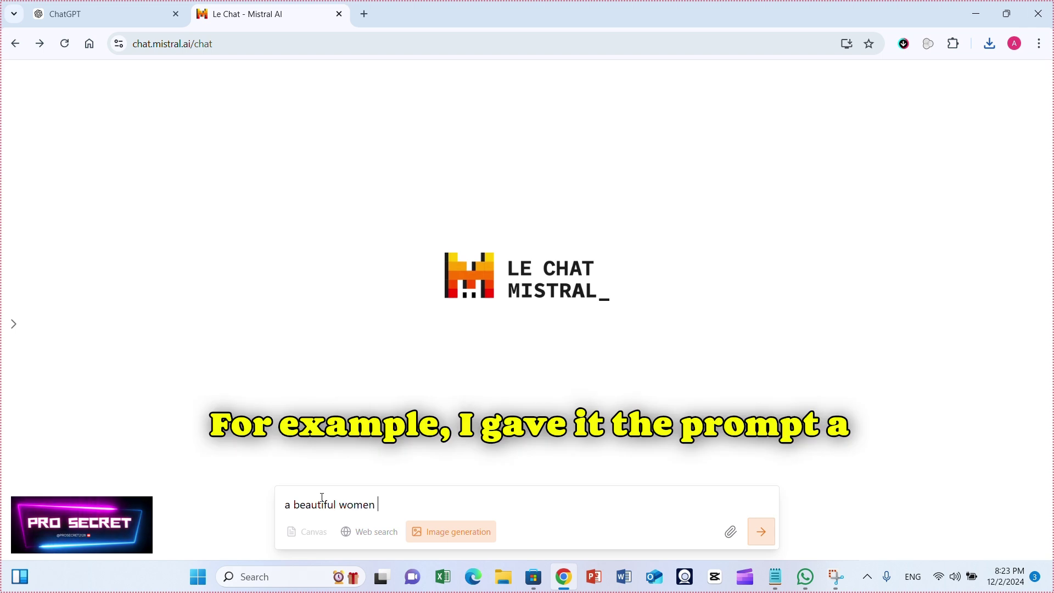
text( looking at the camera)
click(761, 531)
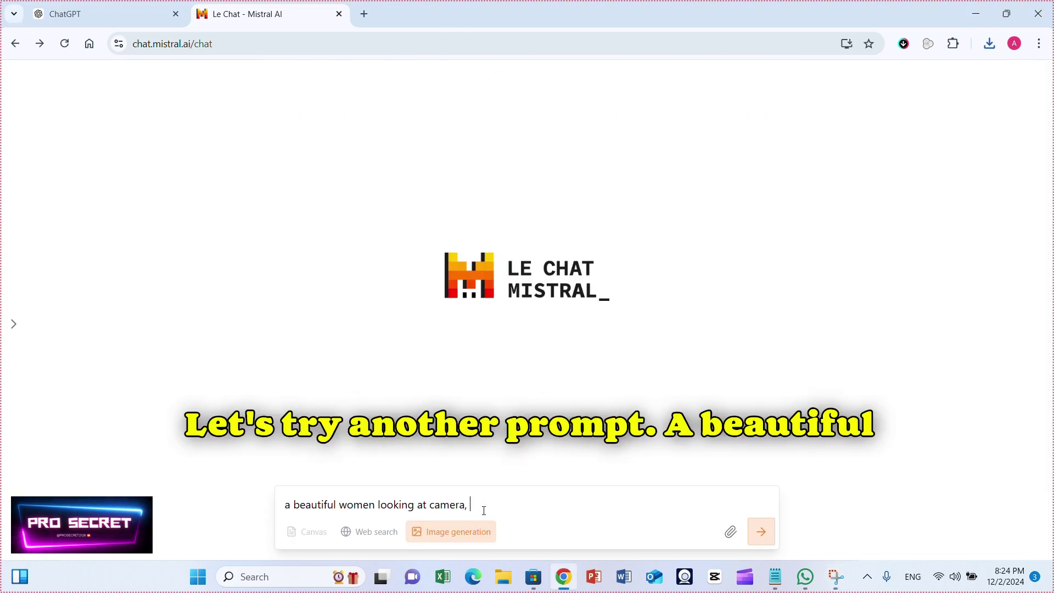
Step: Generate an image from the prompt "a beautiful women looking at camera, in 3d anime"
key(BackSpace)
key(BackSpace)
text(3d)
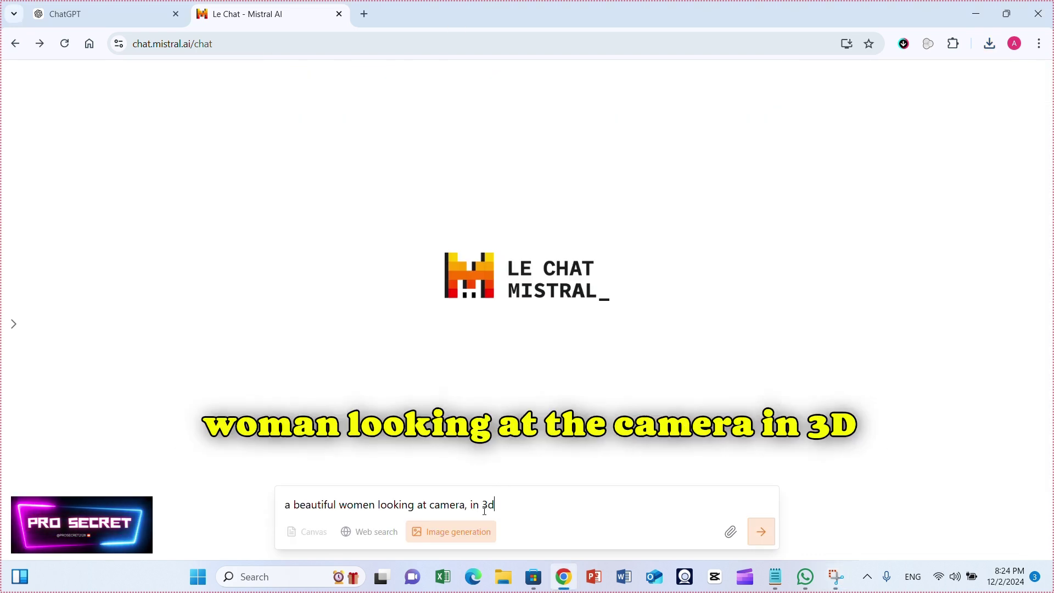
text( anime)
key(Return)
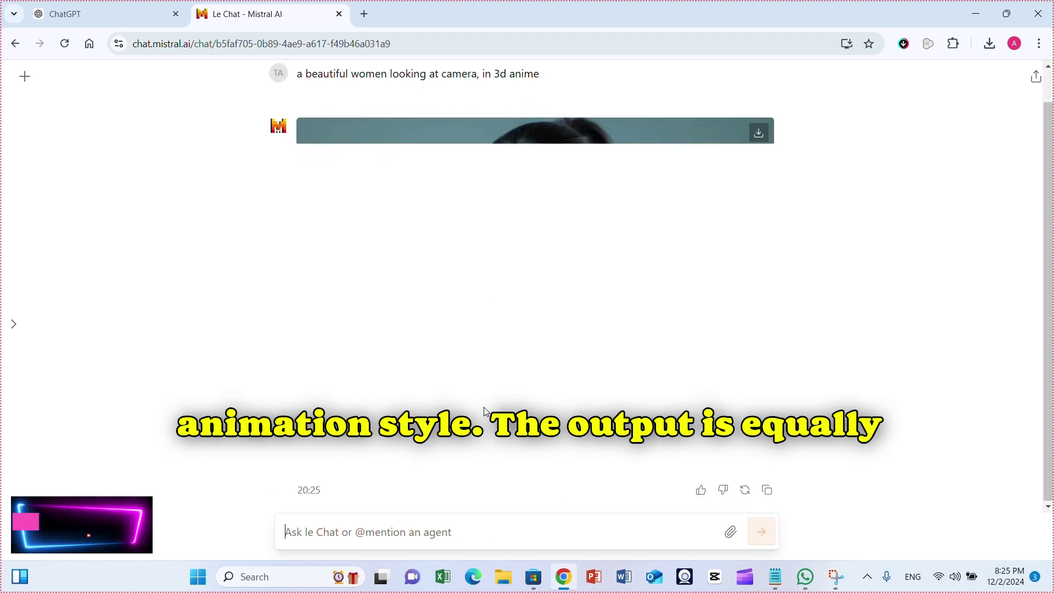
Step: In a new chat with image generation off, request "create a simple prompt to generate the image of a untra realistic lion"
key(alt+Left)
text(c)
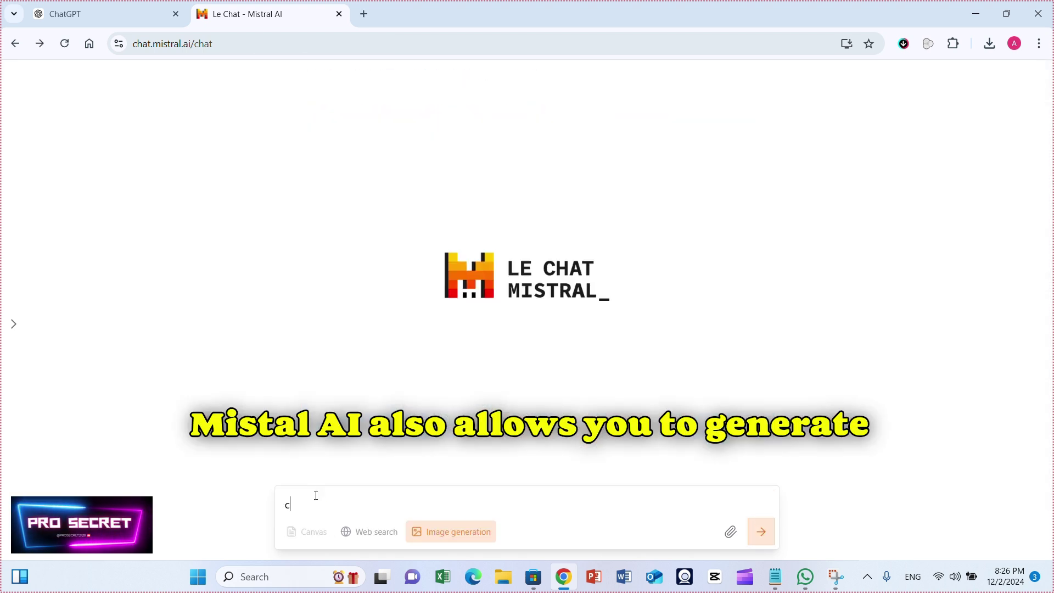
text(reate a simple pr)
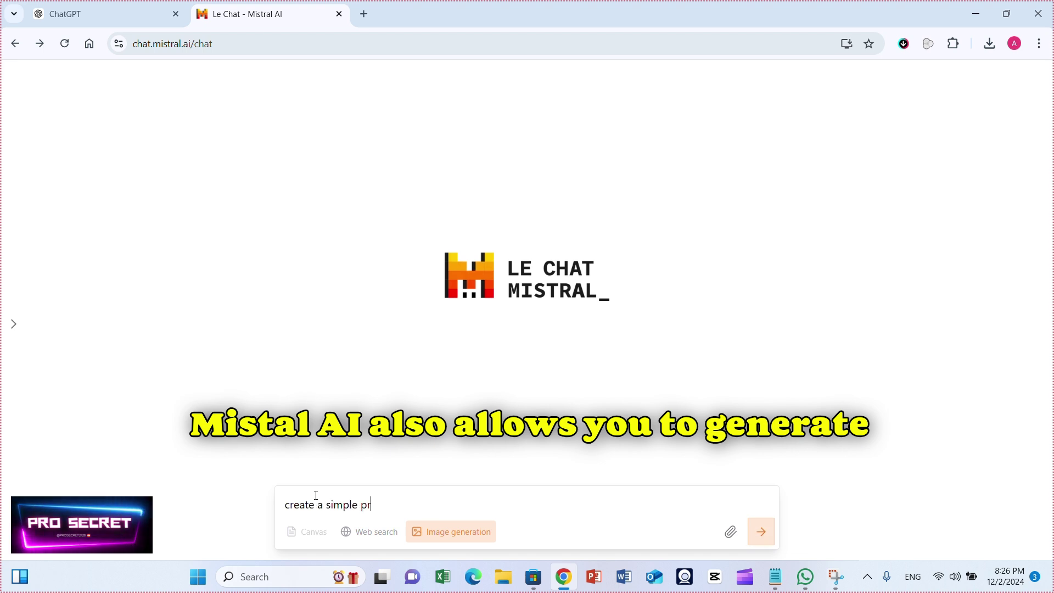
text(ompt to generate the ima)
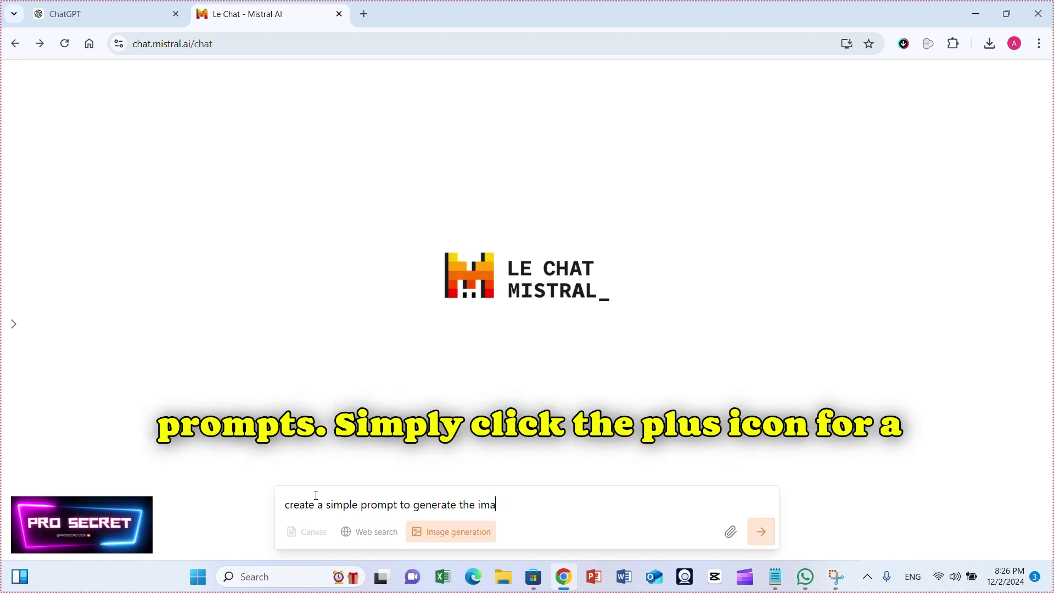
text(ge of a untra re)
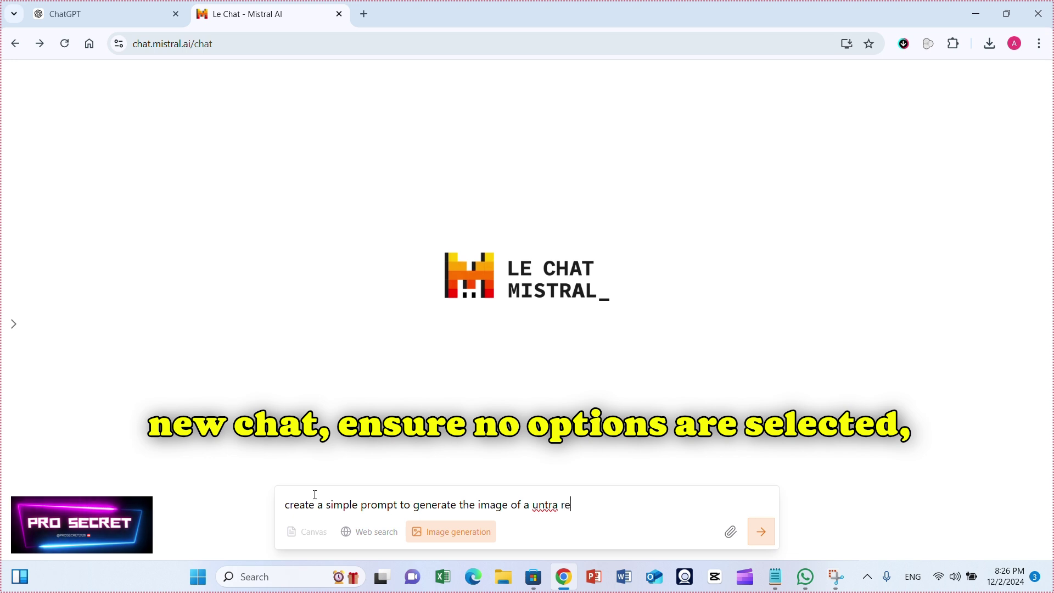
text(alistic lion)
click(451, 531)
click(482, 543)
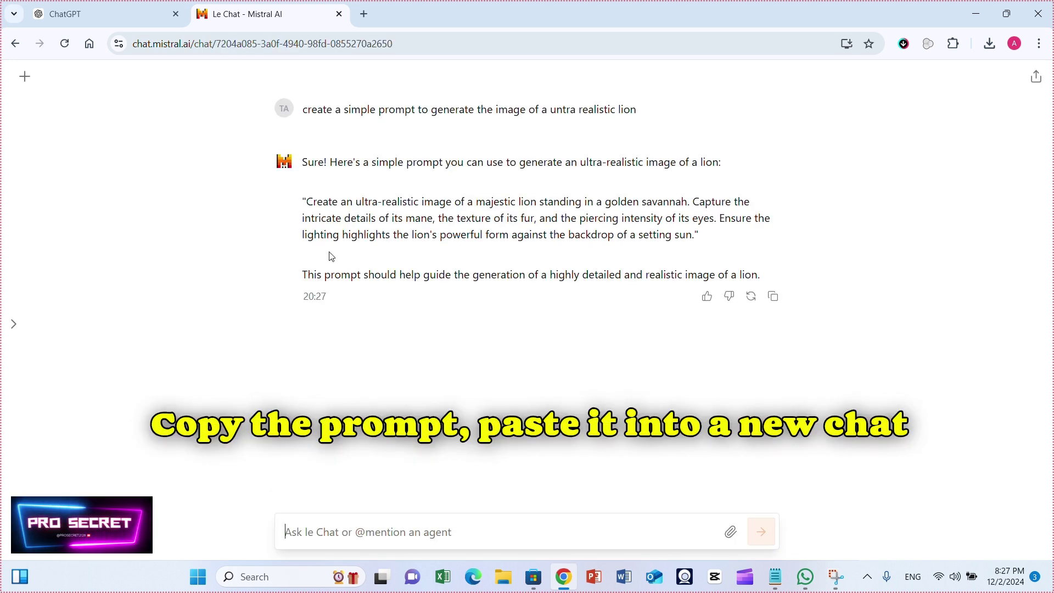
Step: Copy the suggested lion prompt, generate it in a new chat with image generation on, and review the resulting image
drag(306, 201, 647, 237)
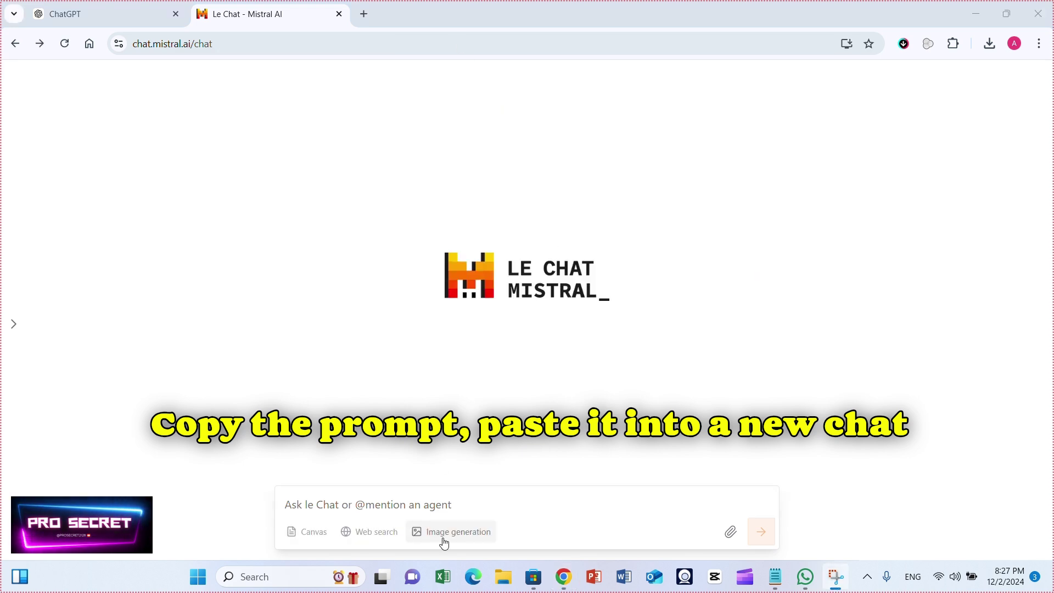
click(442, 535)
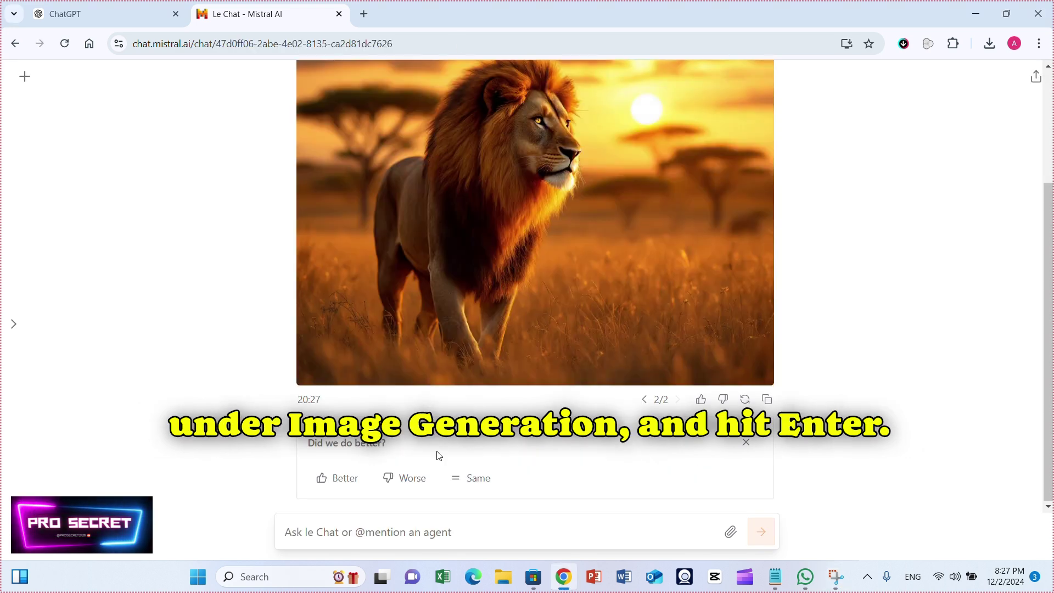
scroll(443, 452, up, 3)
scroll(498, 449, down, 2)
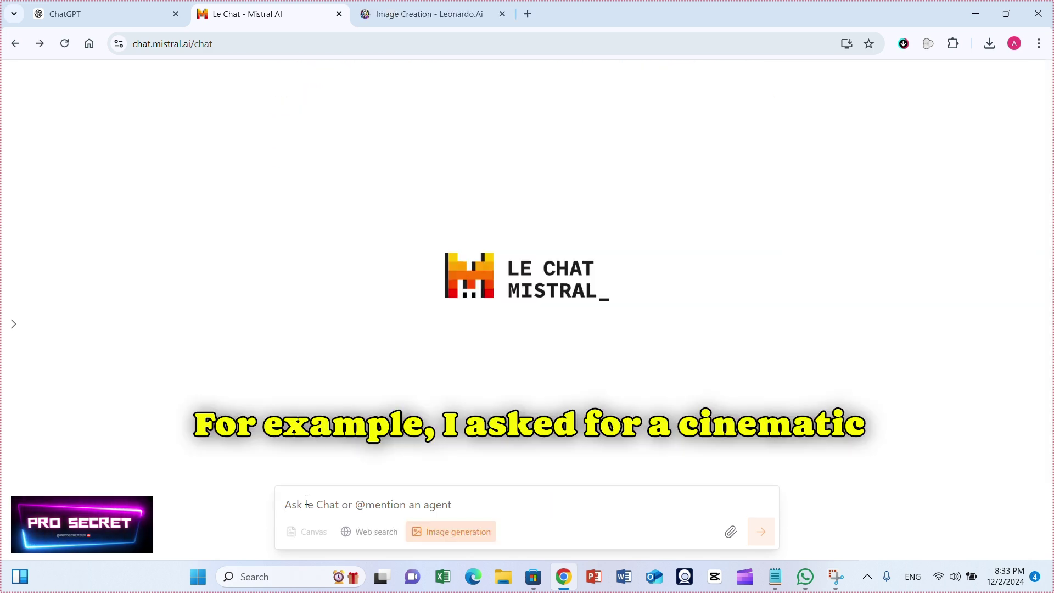
Step: Generate an image from "cinematic scene of dunkirk, world war 2" and compare its two versions
text(cinematic scene of dunkirk, world war 2)
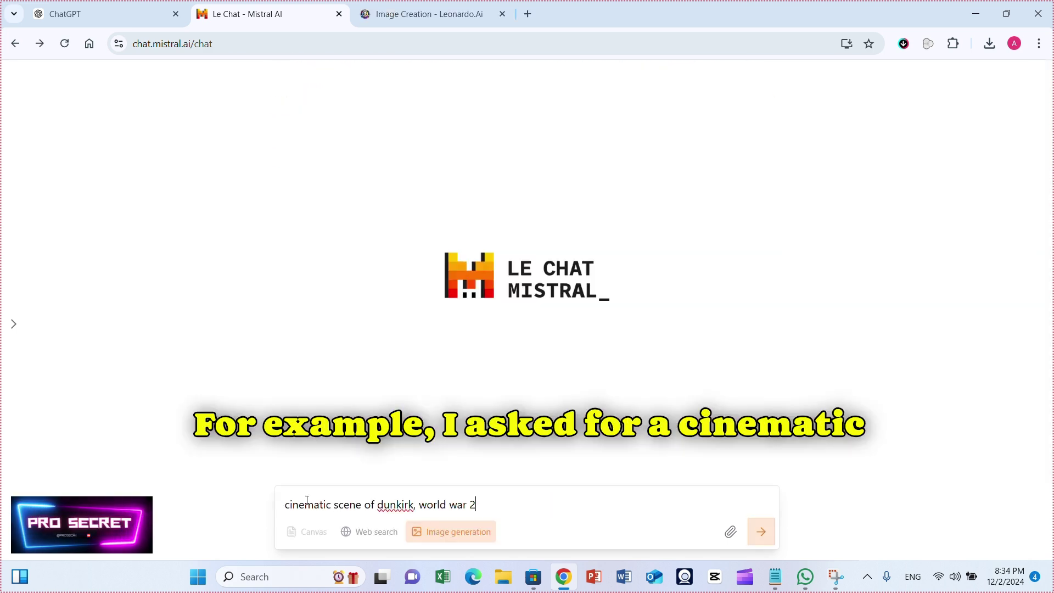
key(Return)
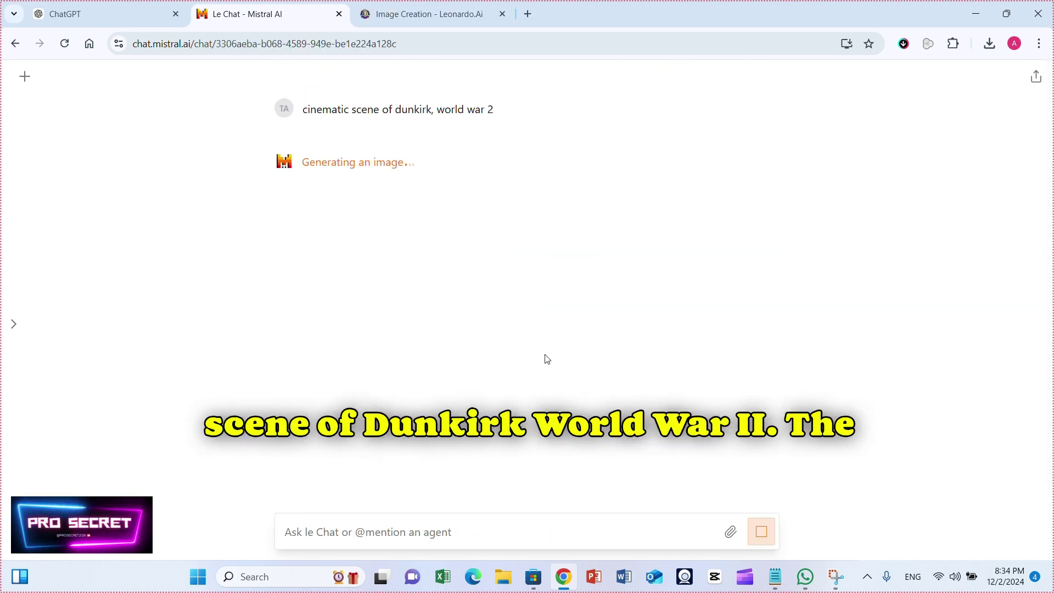
scroll(547, 358, up, 2)
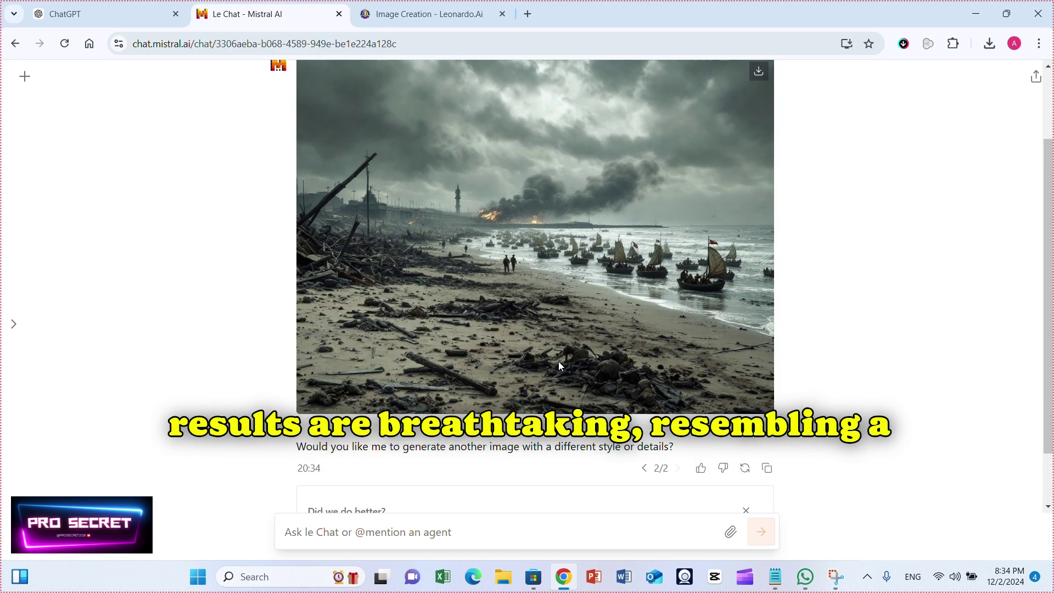
click(643, 468)
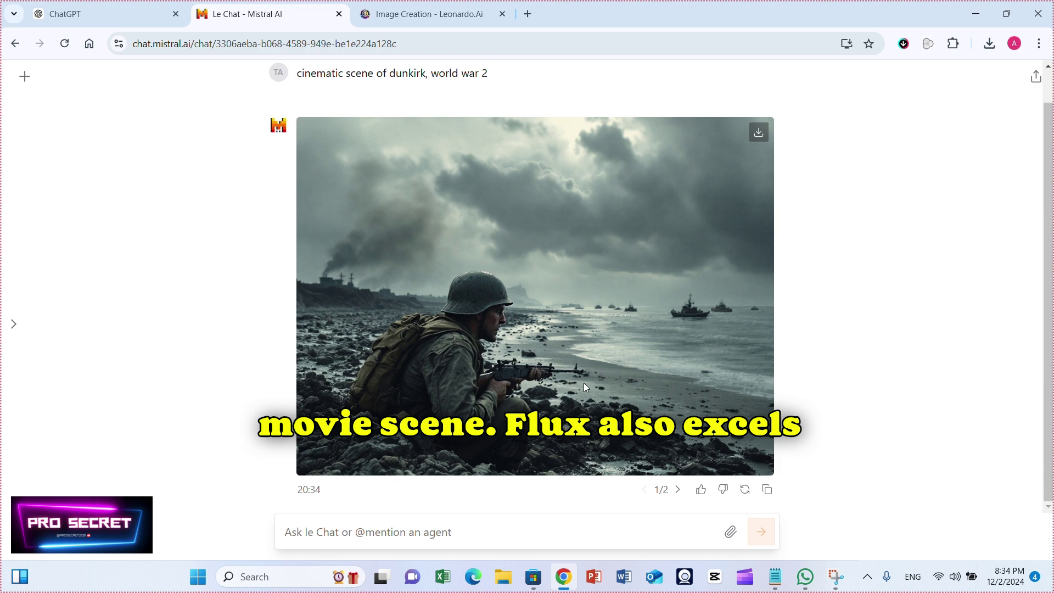
click(679, 490)
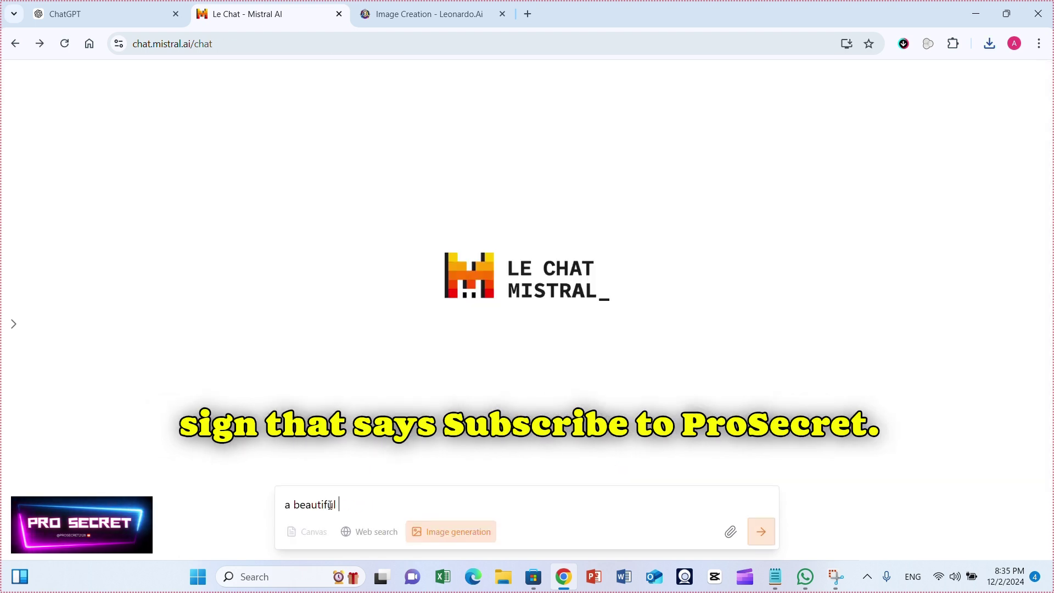
Step: Generate an image from the prompt "a beautiful women holding a sign that says, subscribe to Pro secret"
text(women holding a sign that says, subscribe )
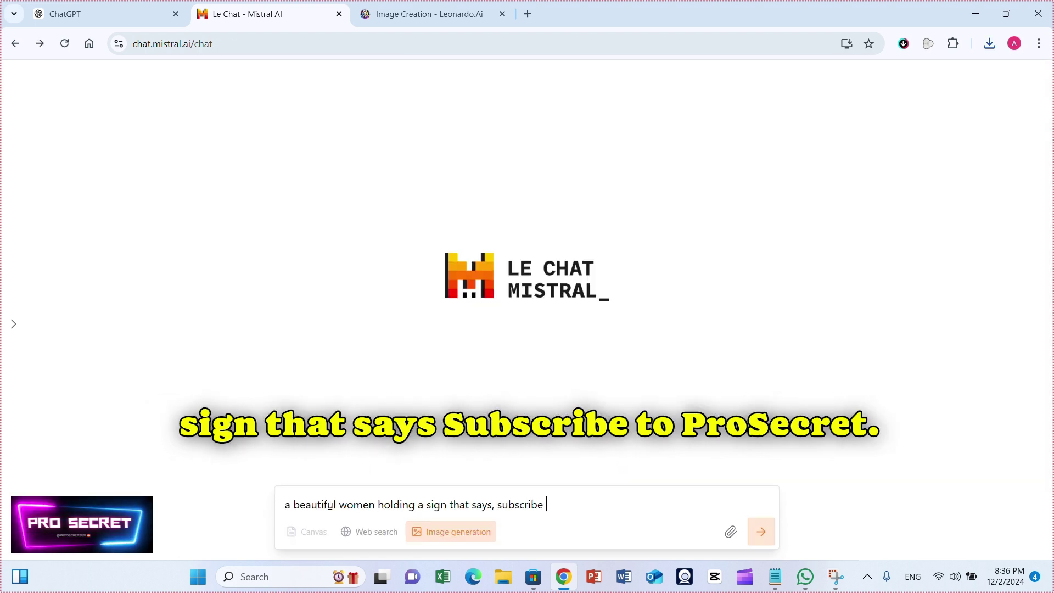
text(to Pro secret)
key(Return)
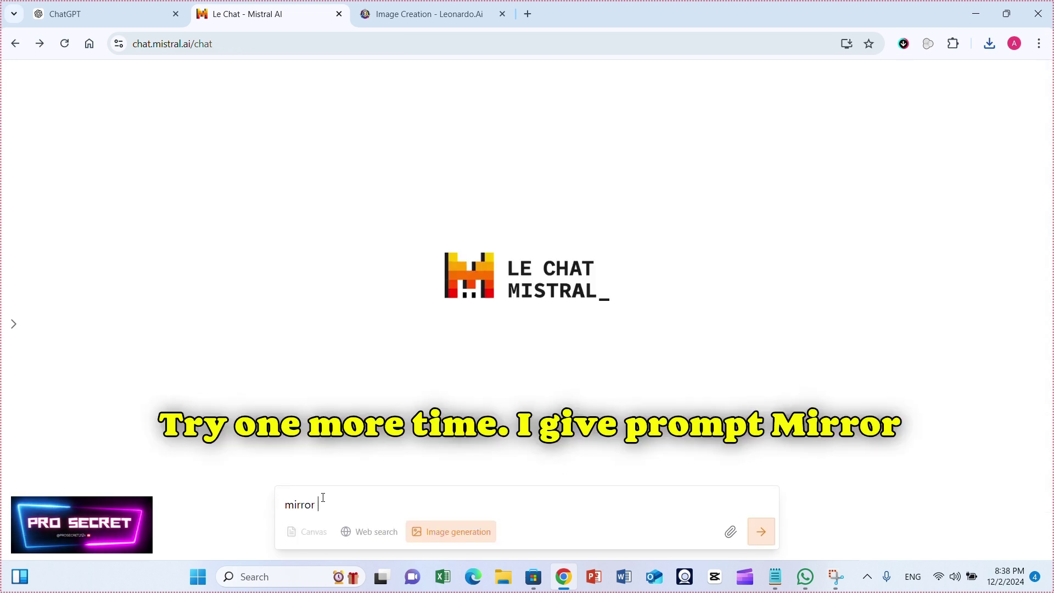
Step: Generate an image from the prompt "mirror selfie, high quality, snapchatt"
text(selfie, high quality, snapchatt)
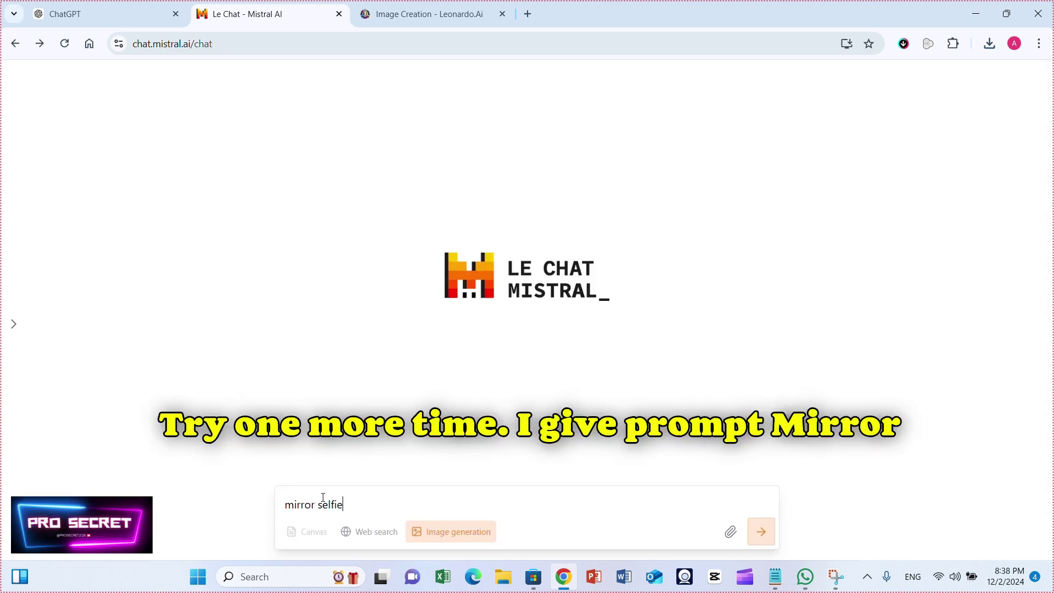
key(Return)
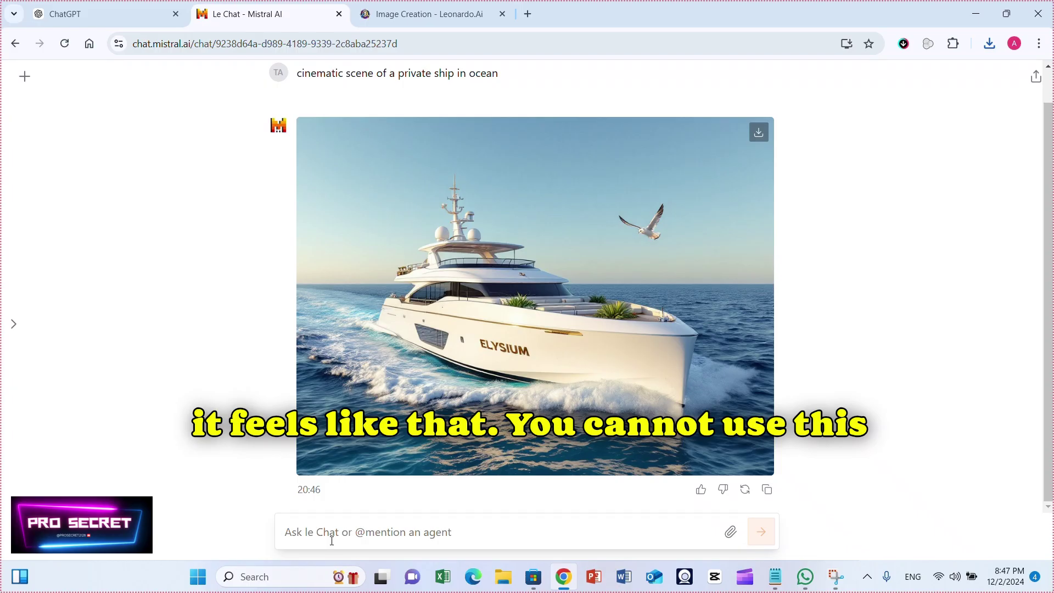
Step: Submit the follow-up prompt "captain jack sparrow" in the private ship chat
text(cP)
text(ptain jack s)
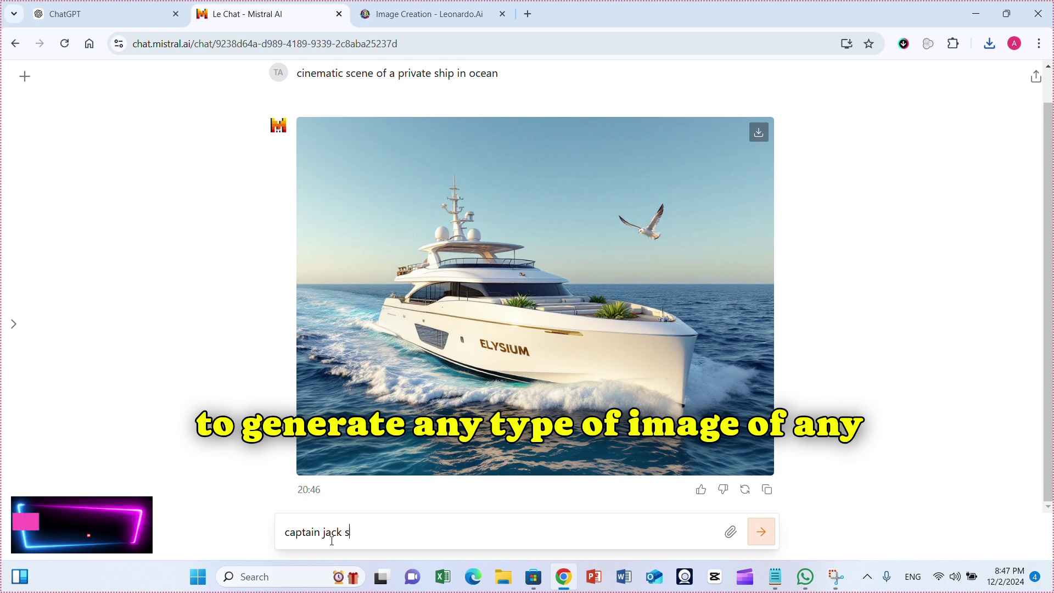
text(parrow)
key(Return)
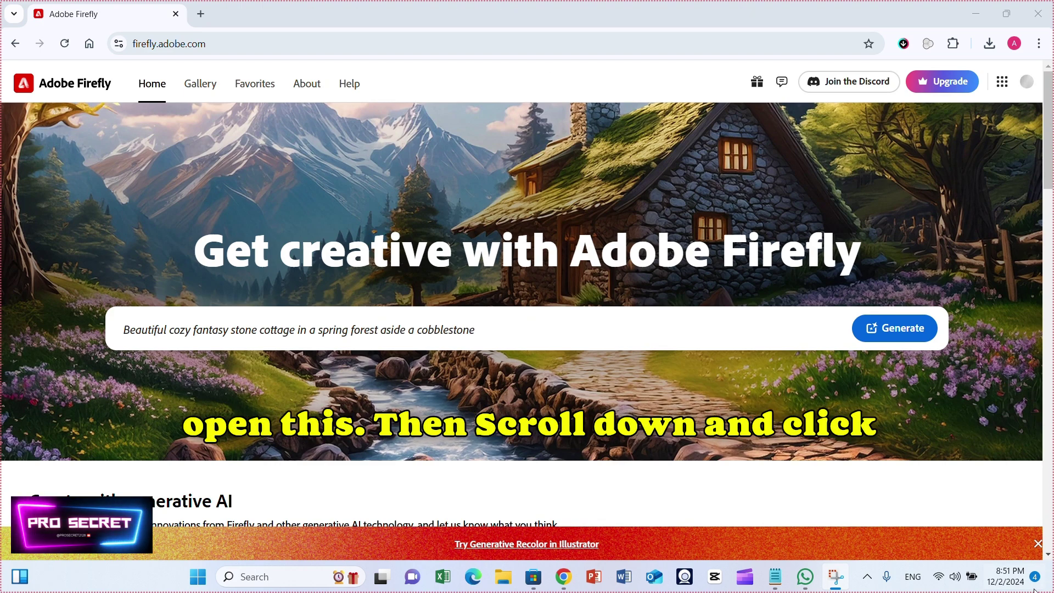
Step: Dismiss the promotional banner on the Adobe Firefly homepage, open Generative Fill and agree to the generative AI user guidelines
click(1037, 543)
scroll(700, 321, down, 2)
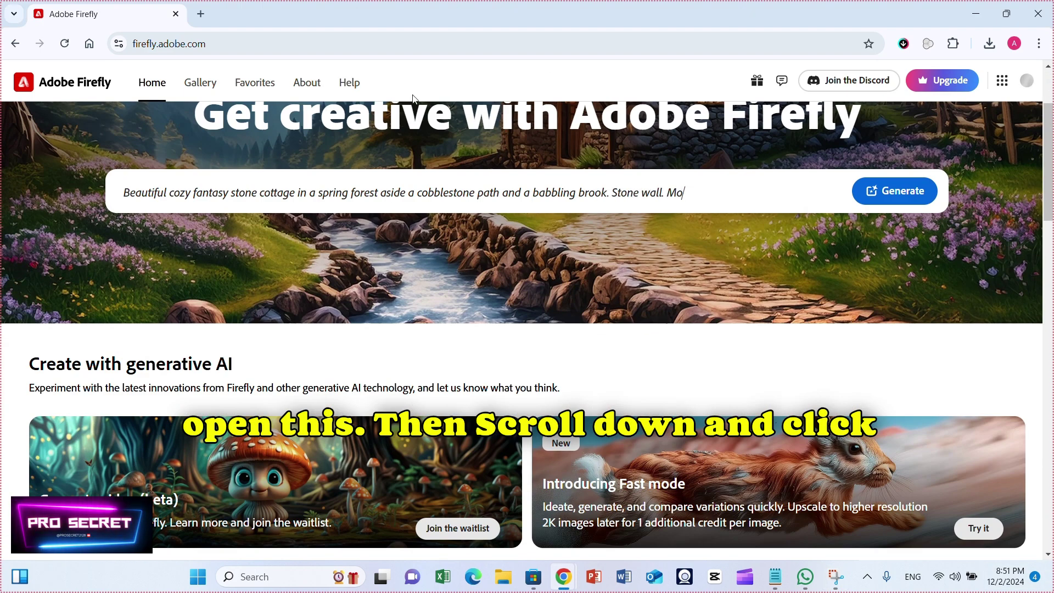
scroll(413, 219, down, 6)
click(401, 357)
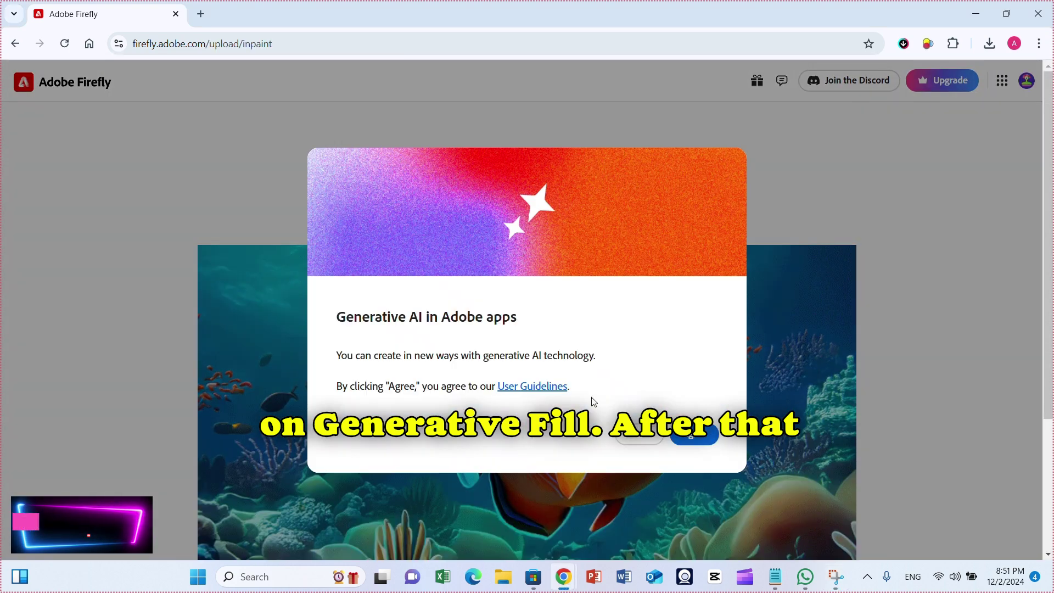
click(694, 435)
Step: Upload the Dunkirk beach image with the sailing boats from the Downloads folder
click(521, 238)
click(734, 148)
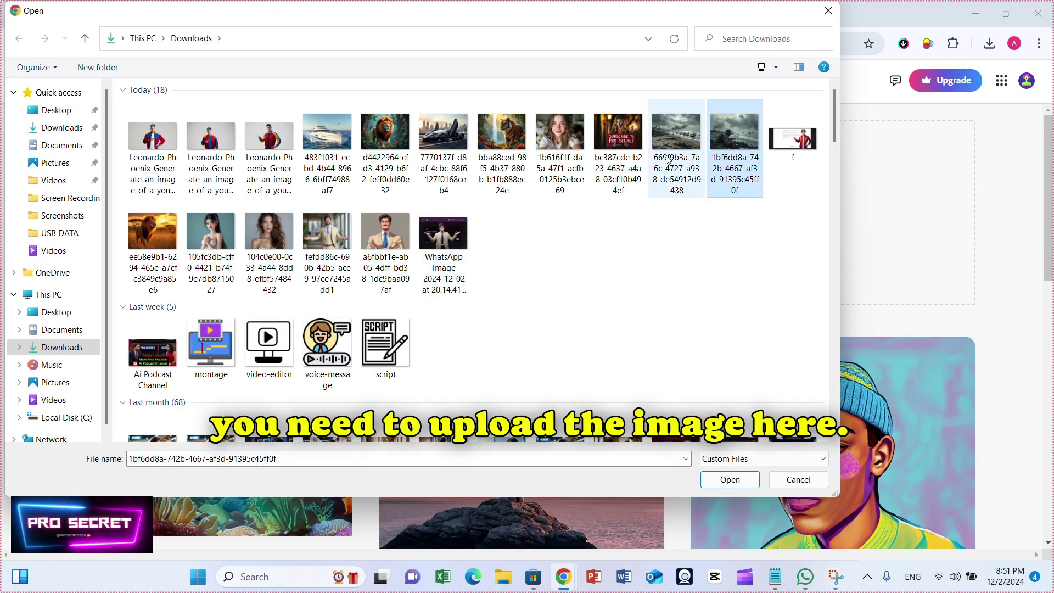
double_click(668, 159)
Step: Expand the Dunkirk image to Widescreen (16:9) and generate the fill for the added areas without a prompt
click(42, 305)
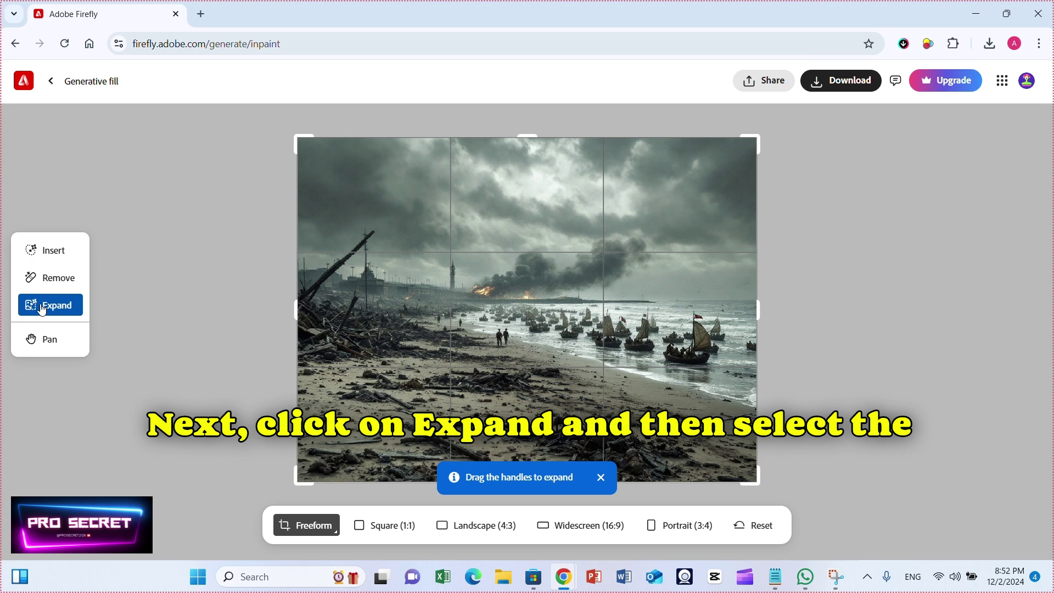
click(491, 535)
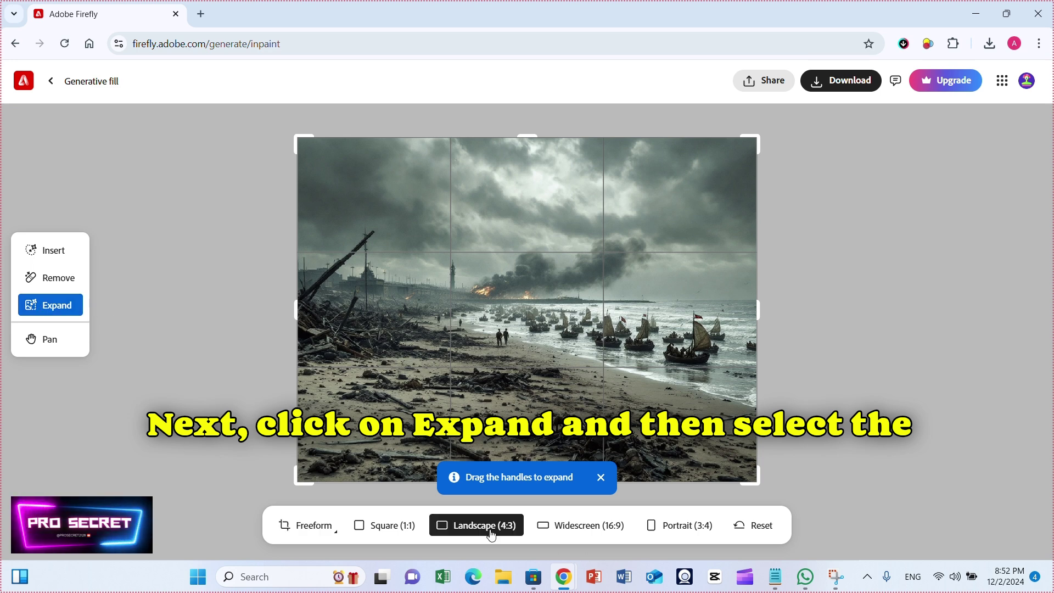
click(570, 528)
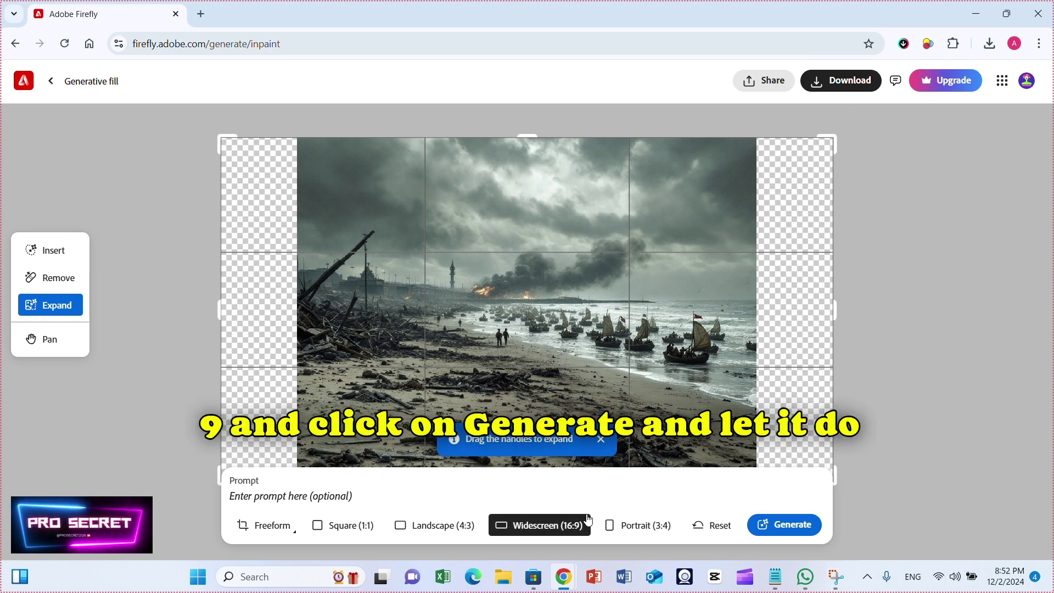
click(777, 532)
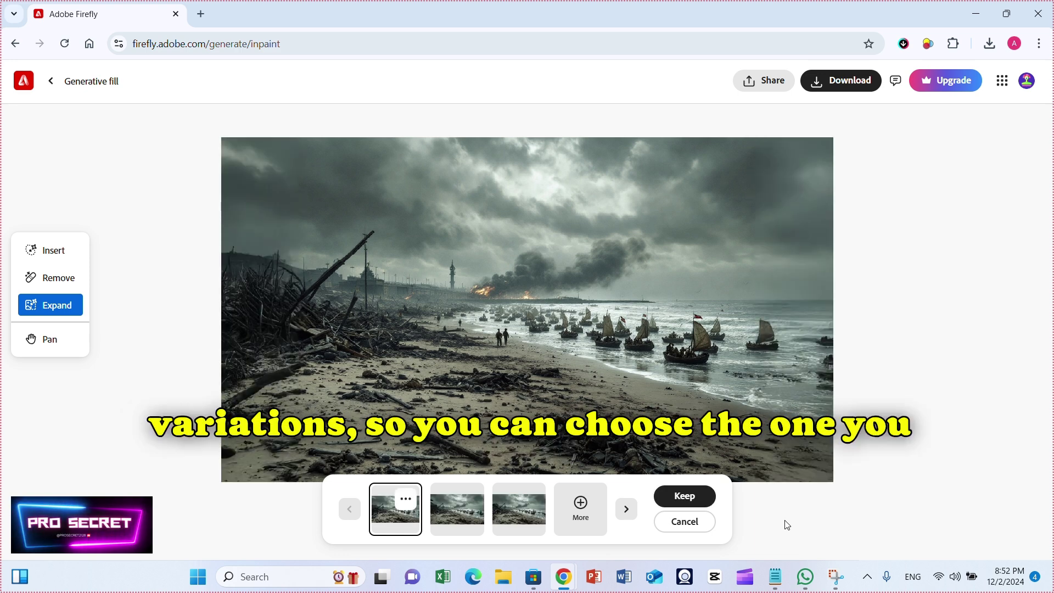
Step: Compare the three generated expansion variations and select the second one
click(456, 512)
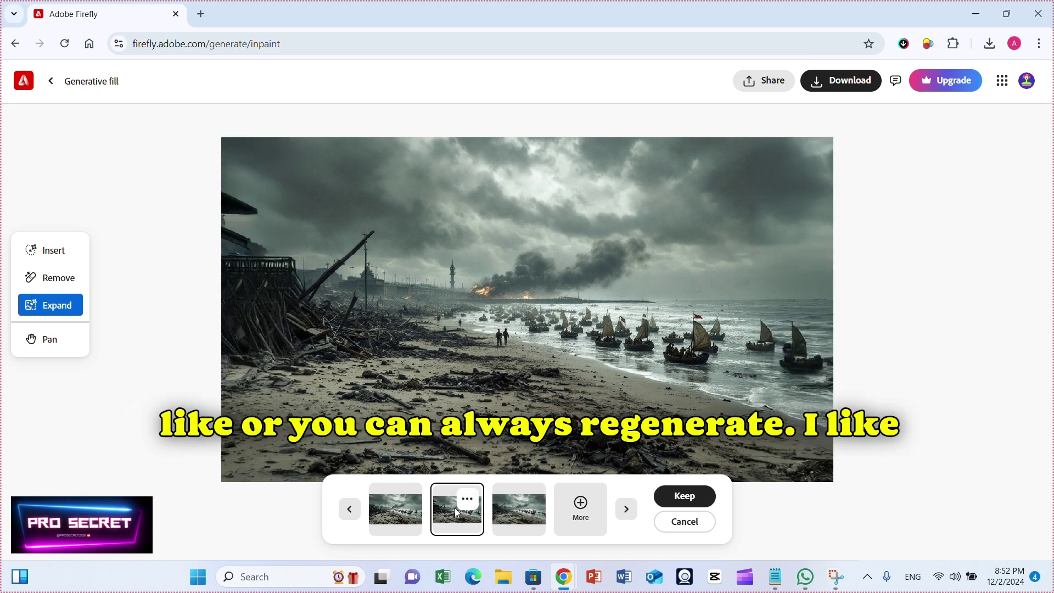
click(510, 521)
click(405, 517)
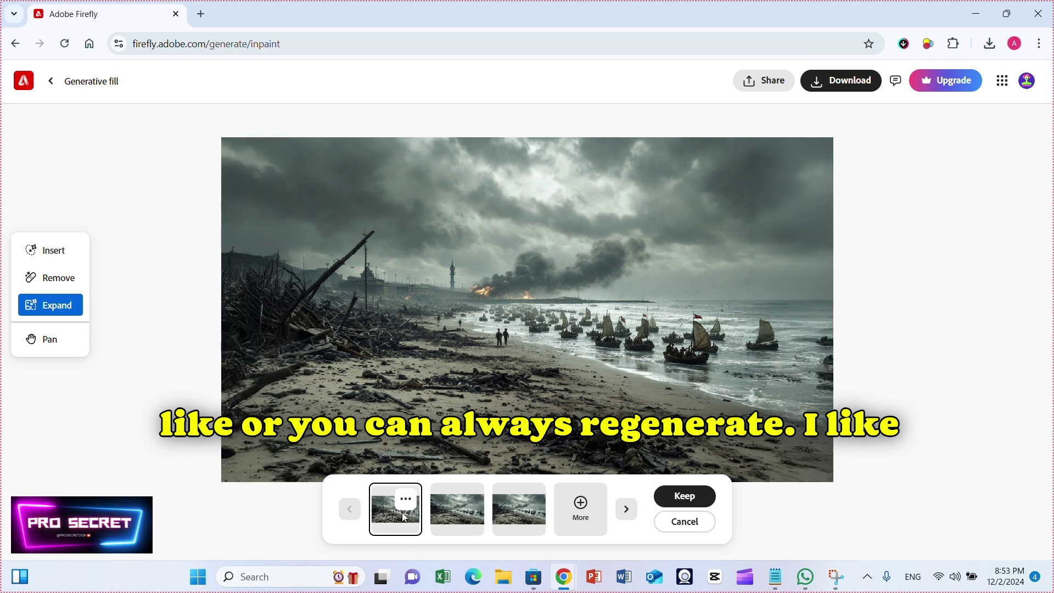
click(450, 516)
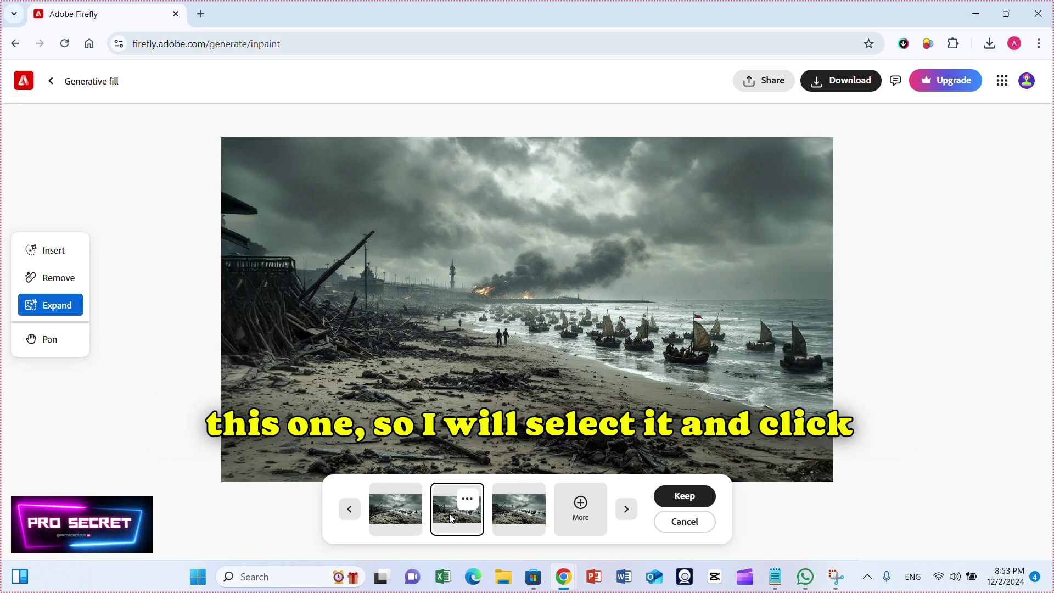
Step: Keep the selected widescreen expansion, download the image and open the downloaded file
click(676, 496)
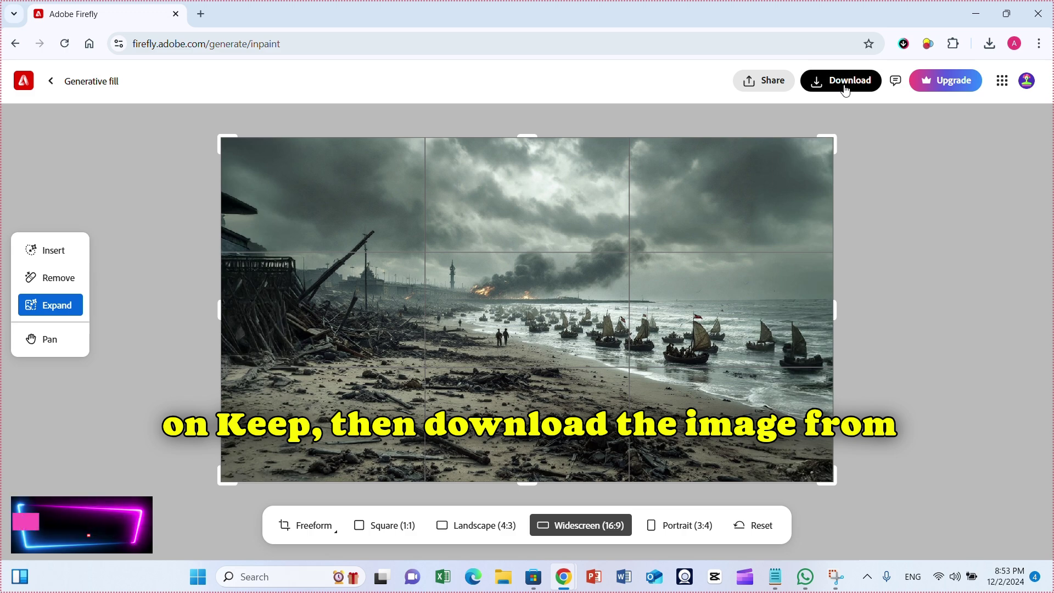
click(845, 90)
click(665, 473)
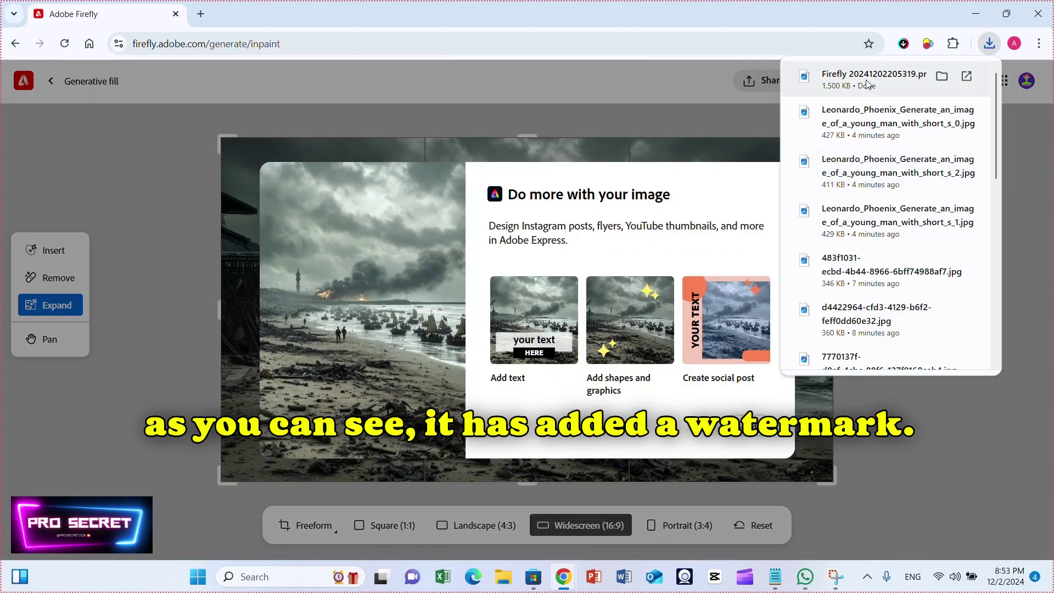
click(867, 84)
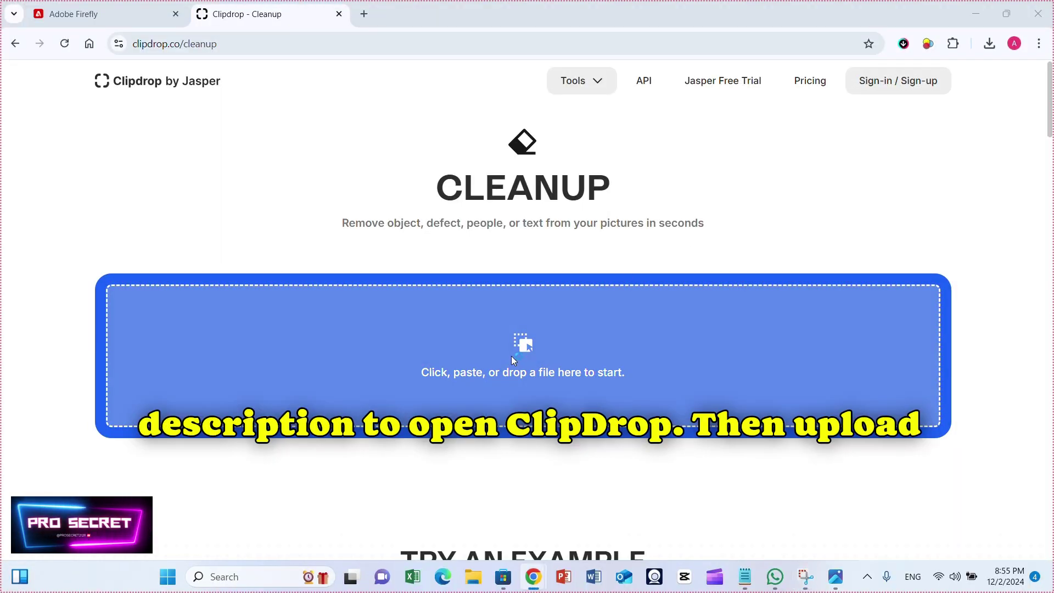
click(512, 356)
click(177, 182)
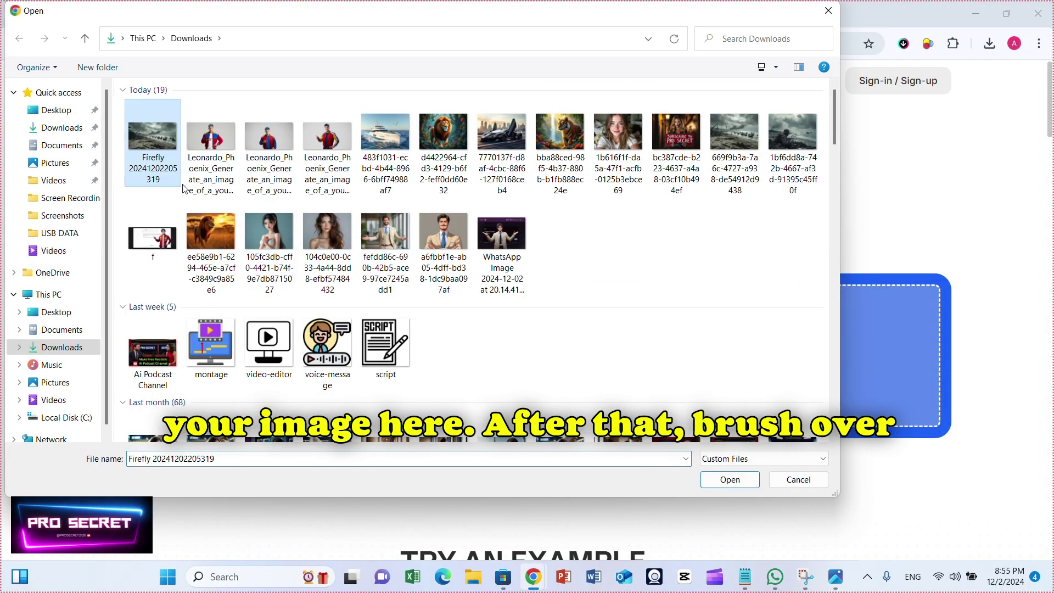
click(729, 479)
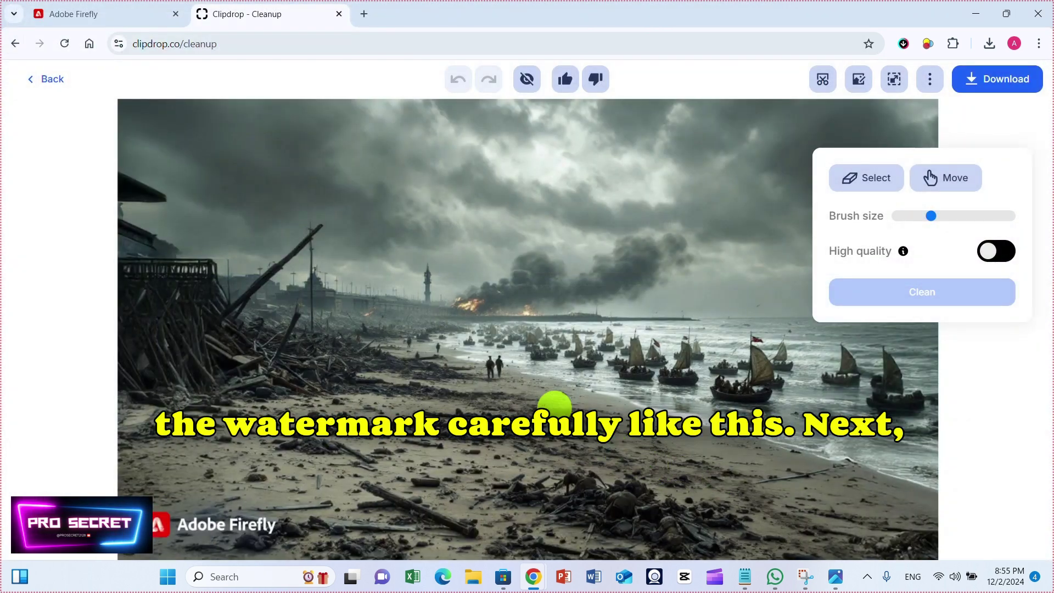
Step: Brush over and clean away the Adobe Firefly watermark in the image's lower-left corner, and download the result
scroll(348, 443, up, 3)
scroll(306, 480, down, 3)
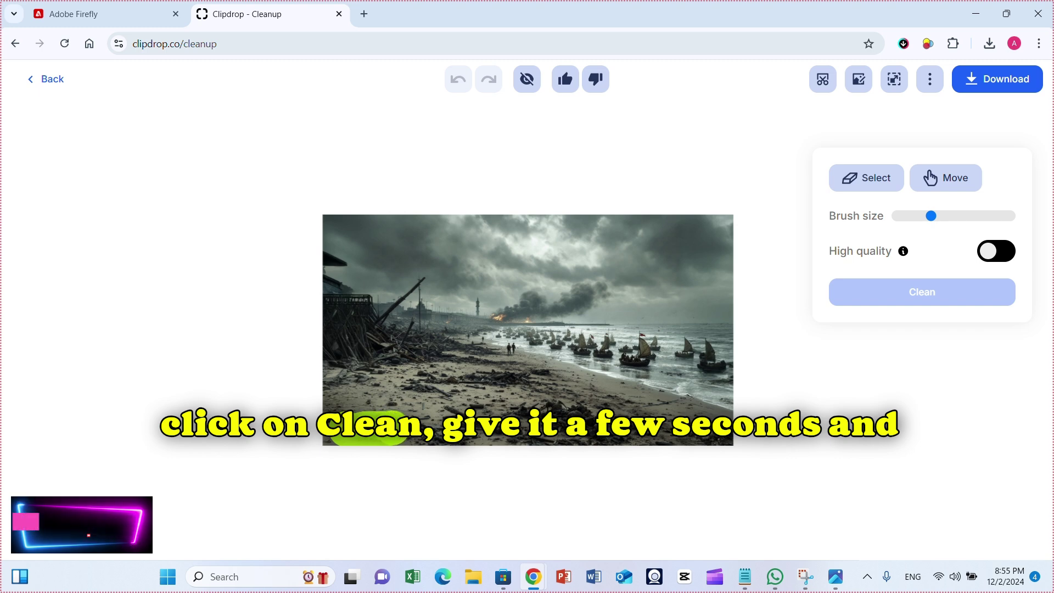
click(922, 291)
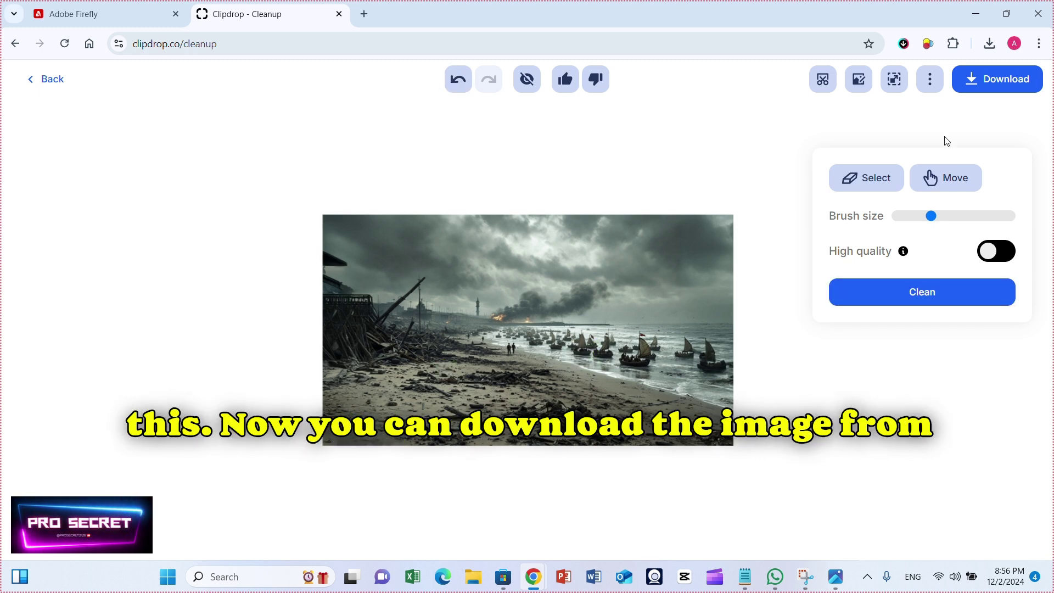
click(997, 79)
click(854, 80)
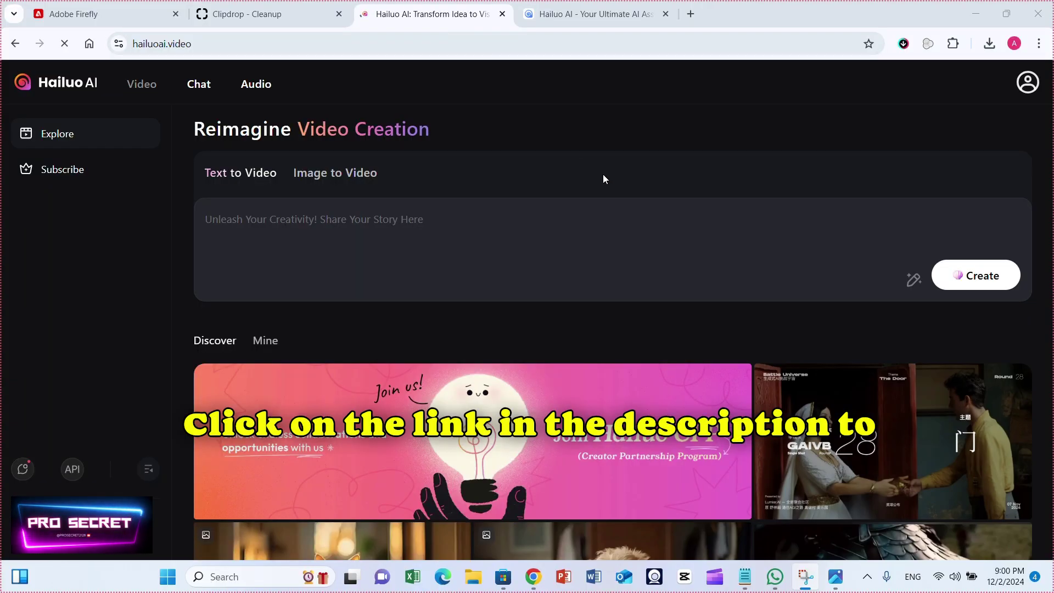
Step: In Hailuo AI, look through the Discover gallery of sample videos and return to the video creation form
scroll(602, 173, down, 3)
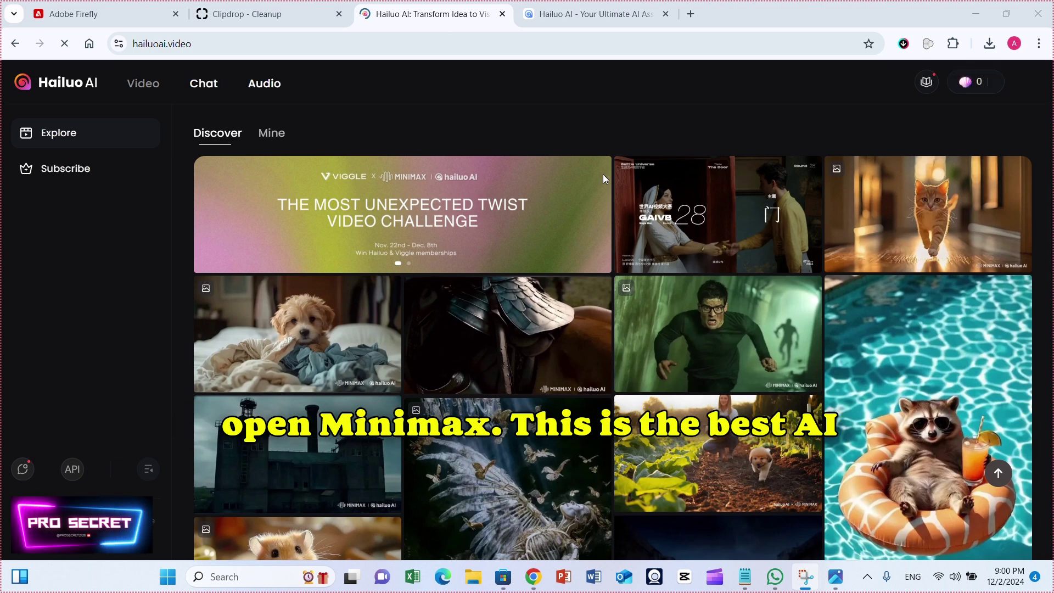
scroll(603, 173, down, 2)
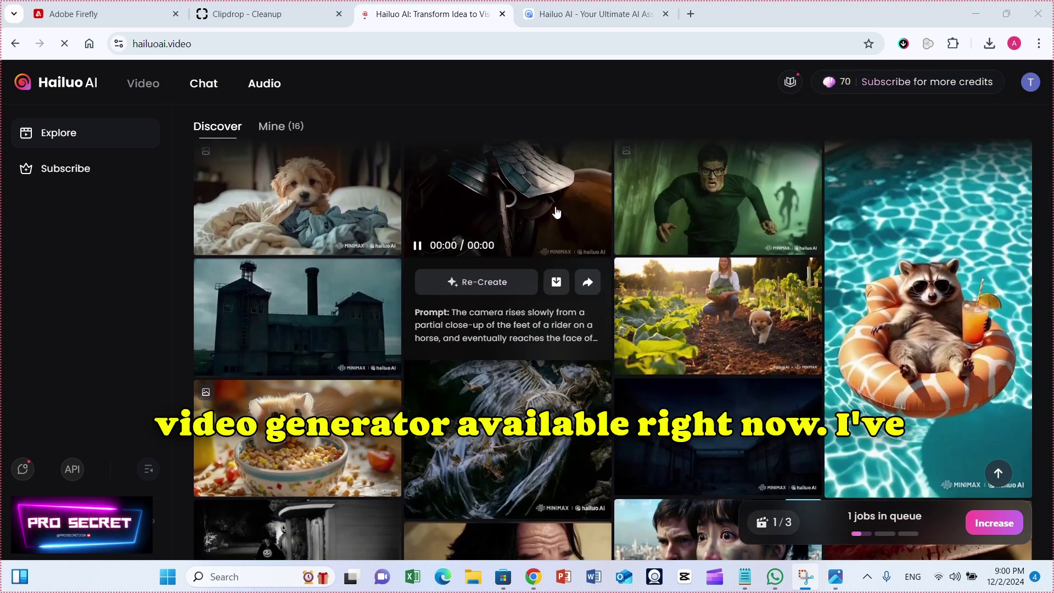
scroll(673, 219, down, 3)
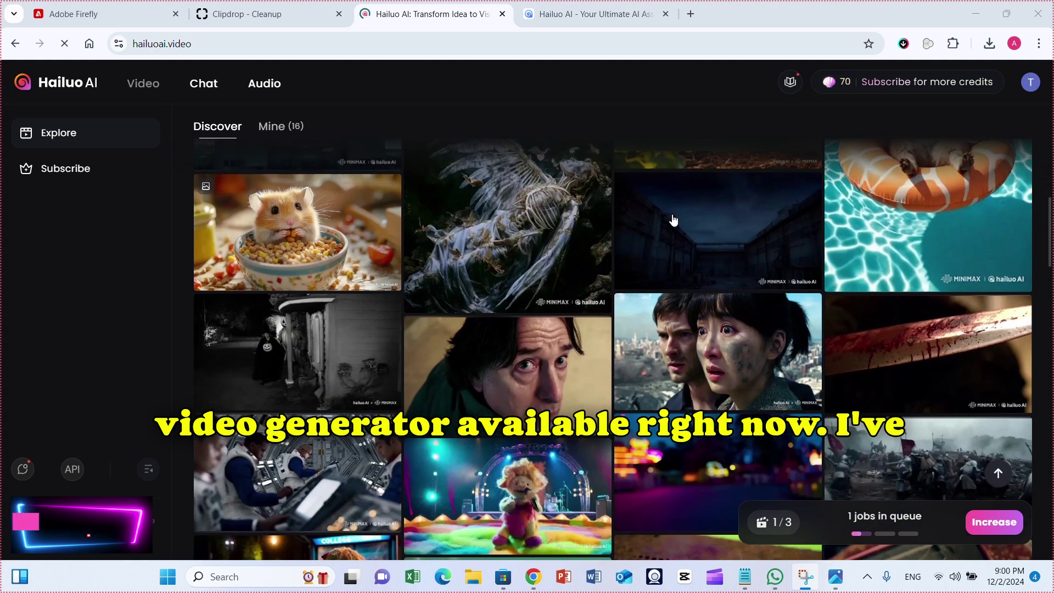
scroll(657, 237, down, 1)
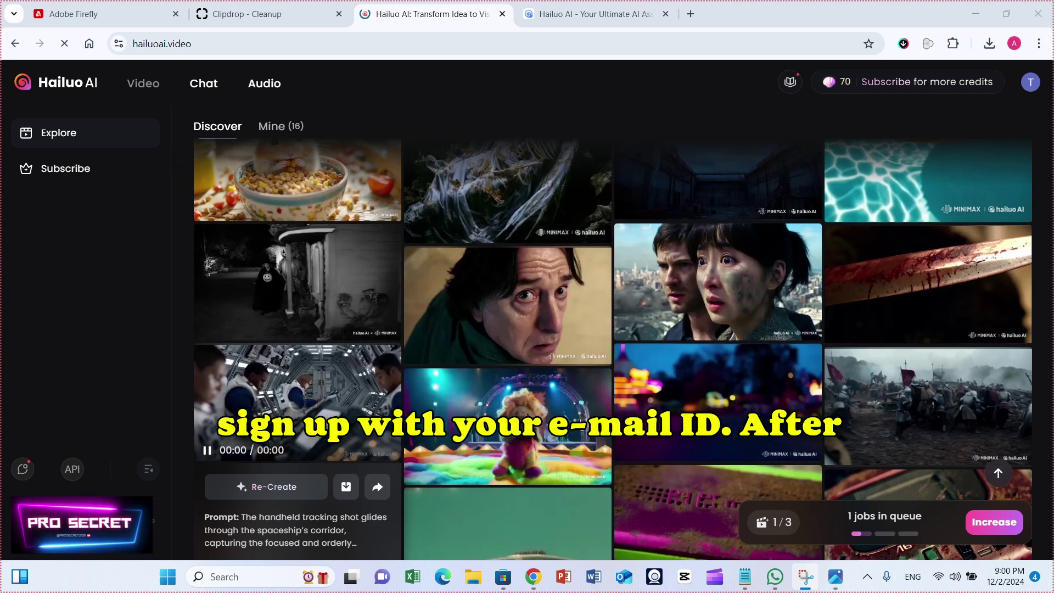
scroll(508, 456, up, 1)
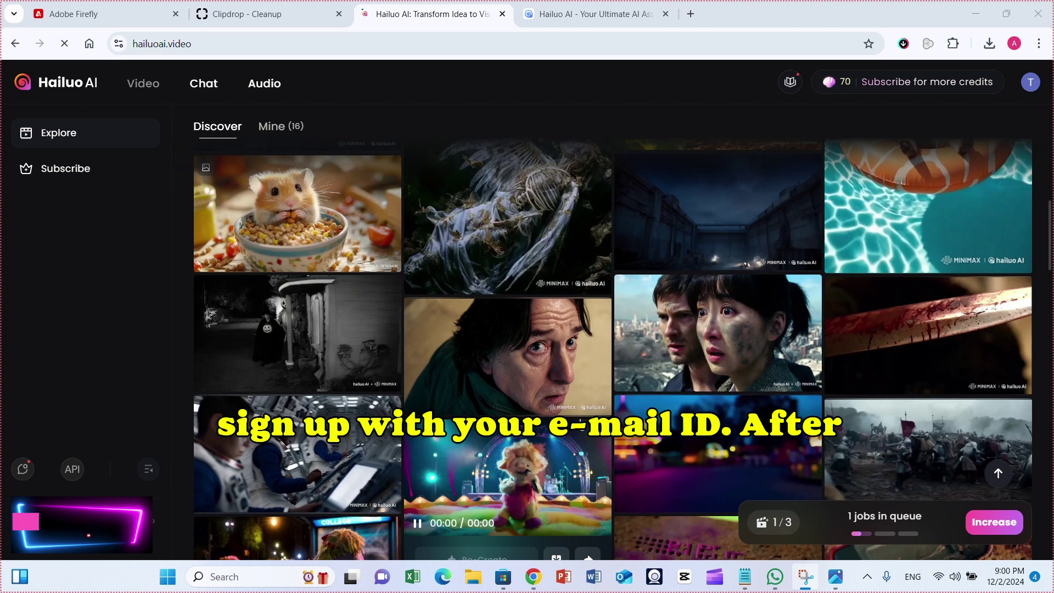
scroll(459, 267, up, 4)
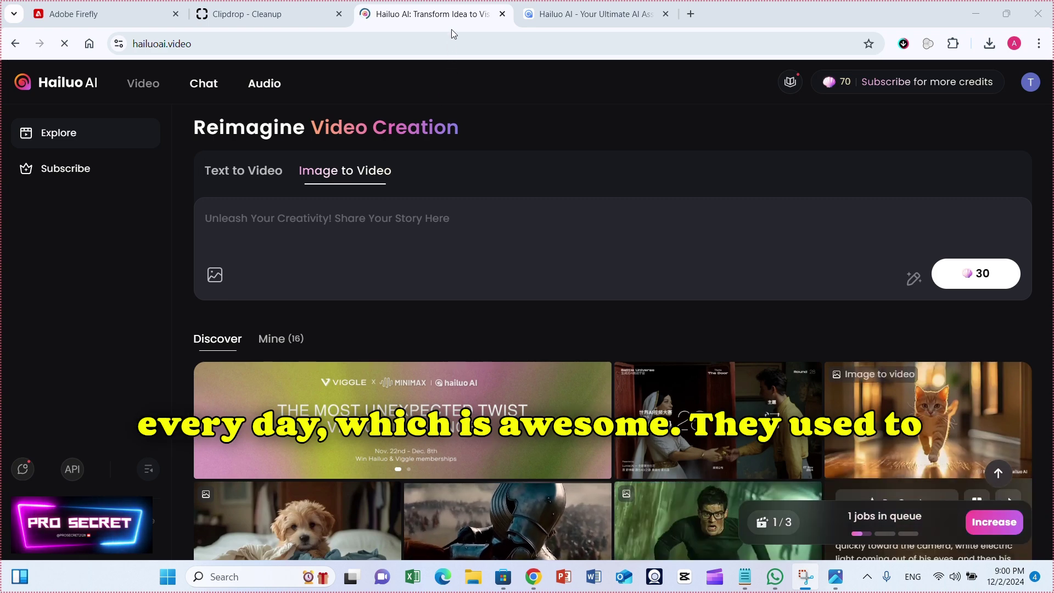
scroll(651, 156, down, 8)
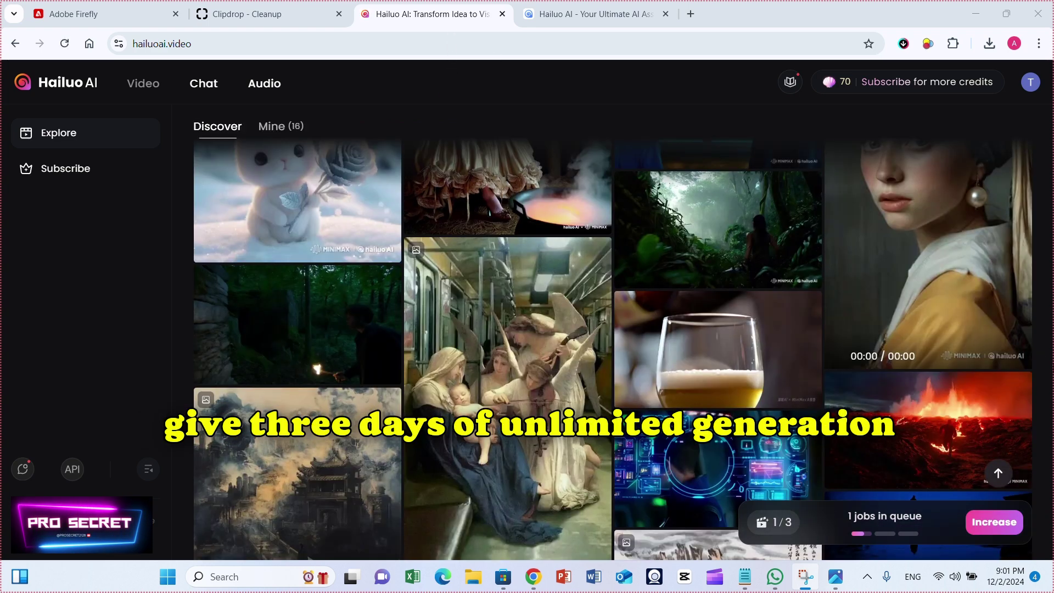
scroll(611, 349, down, 10)
scroll(611, 349, down, 5)
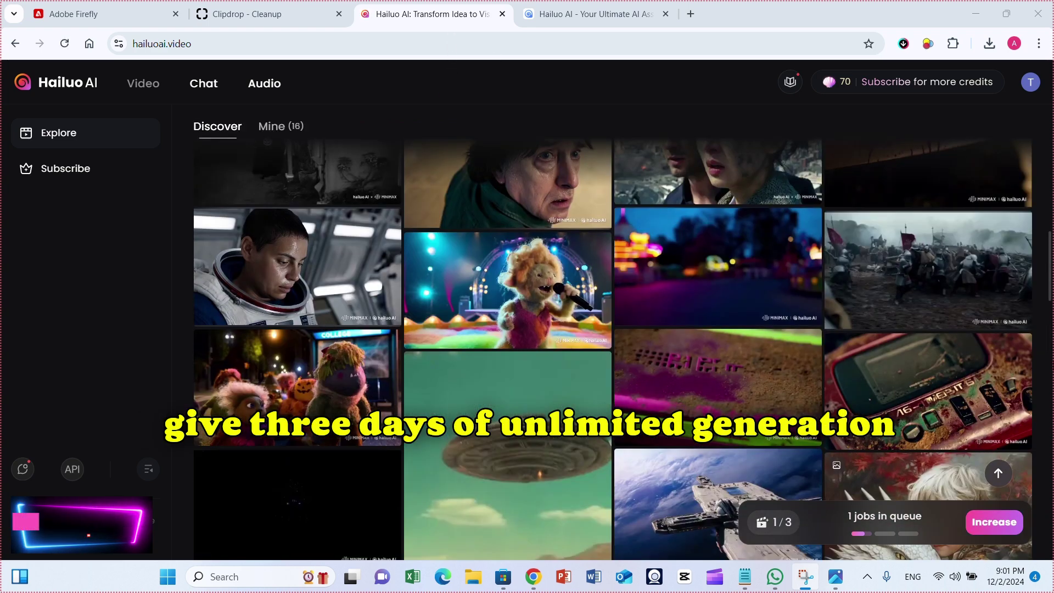
scroll(612, 349, up, 5)
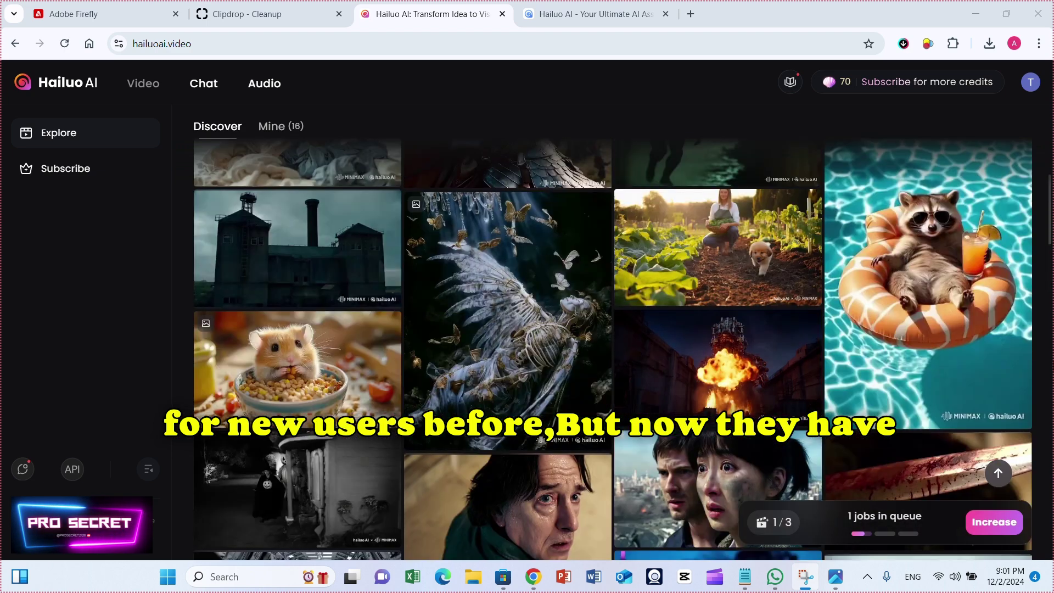
scroll(612, 349, up, 10)
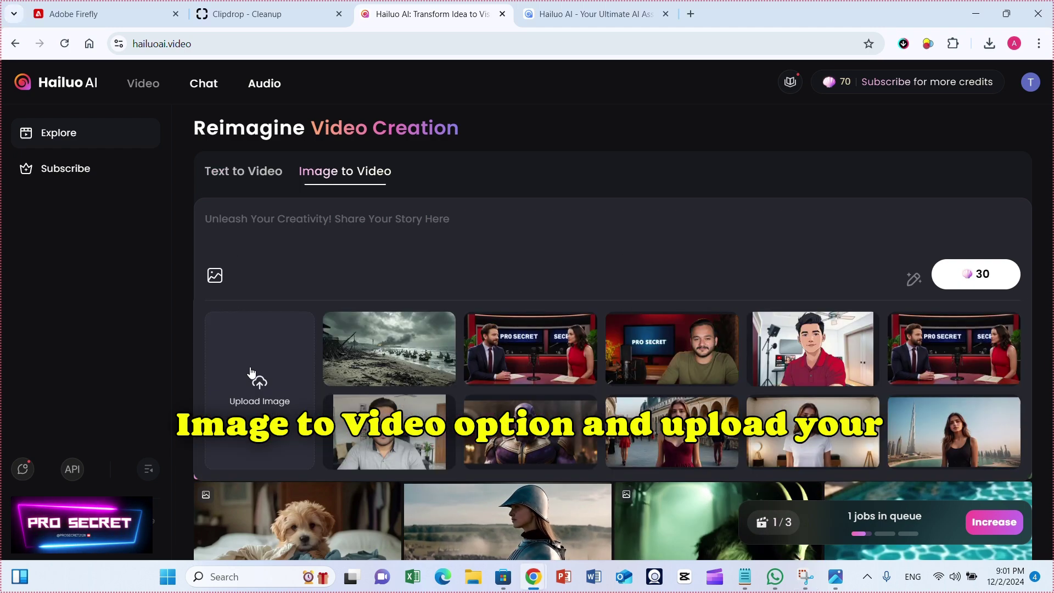
Step: Upload the widescreen Dunkirk beach image for Image to Video and generate a video with the prompt "Cinematic"
click(254, 377)
key(Escape)
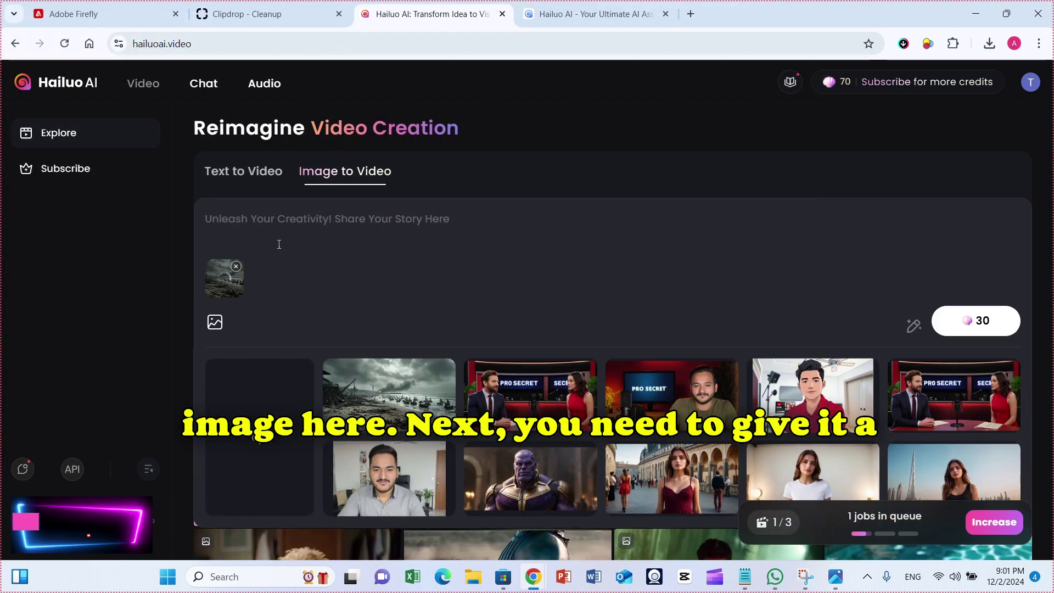
click(253, 225)
text(Cinematic)
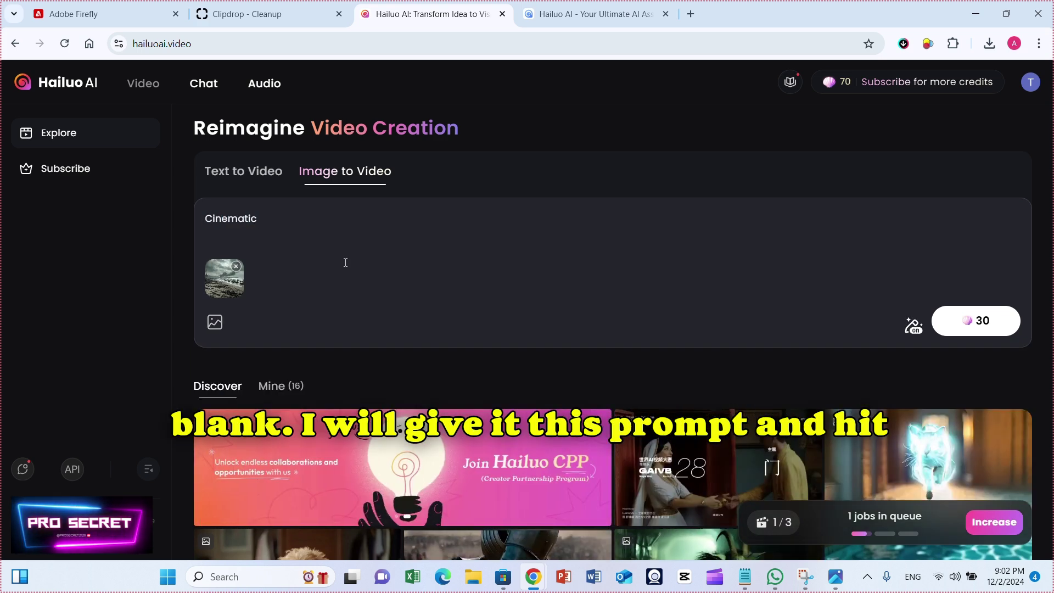
key(Return)
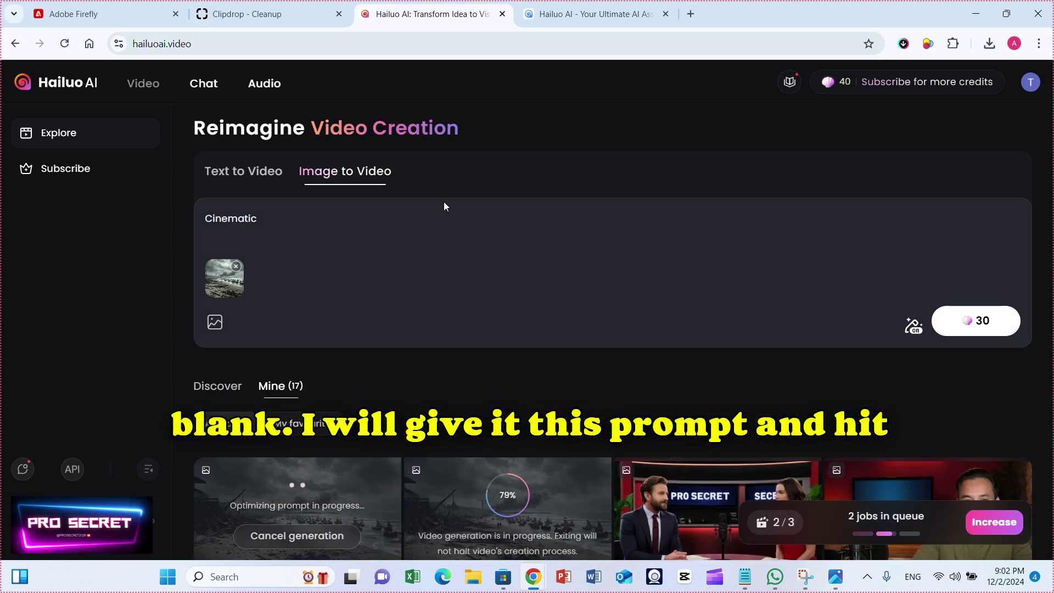